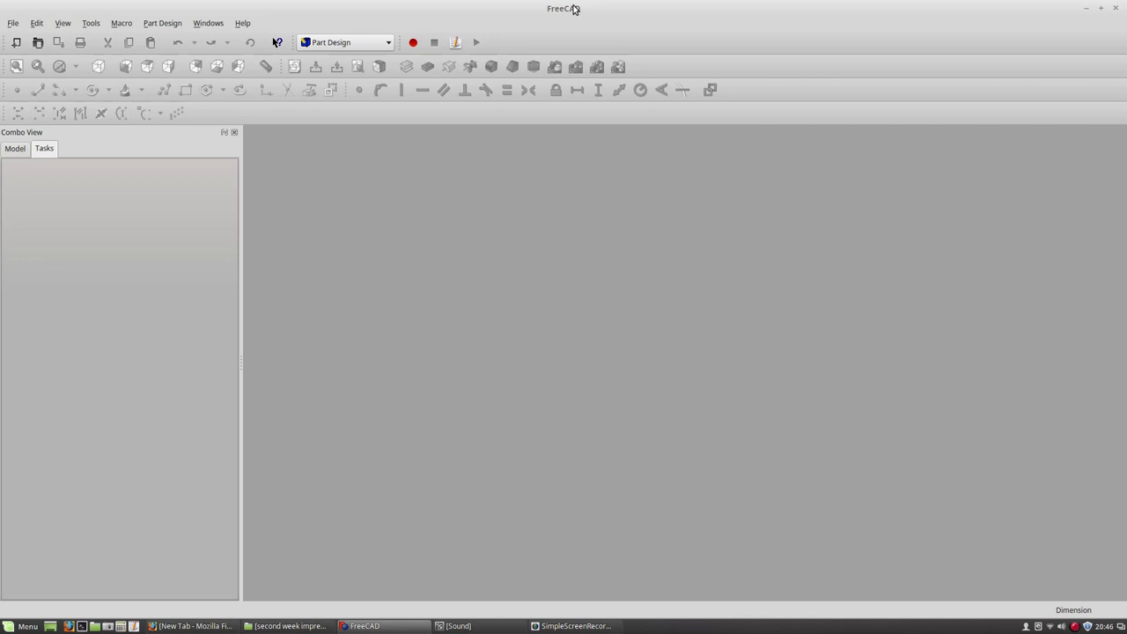
# Browse the workbench list and check the FreeCAD version information, leaving the workbench unchanged.
pyautogui.click(385, 43)
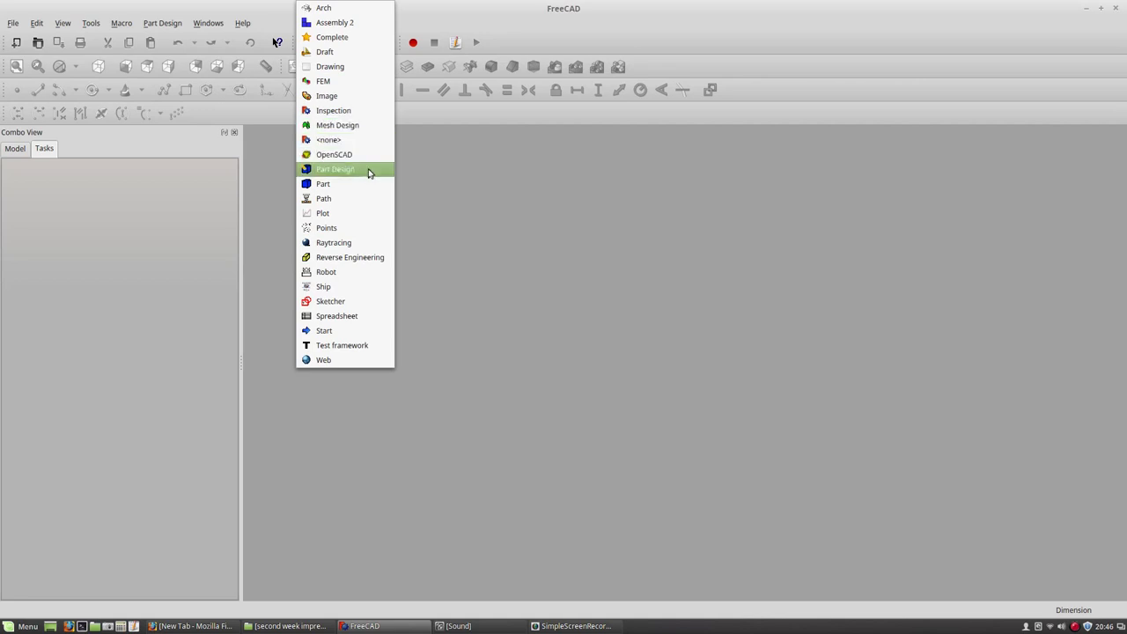
pyautogui.click(473, 12)
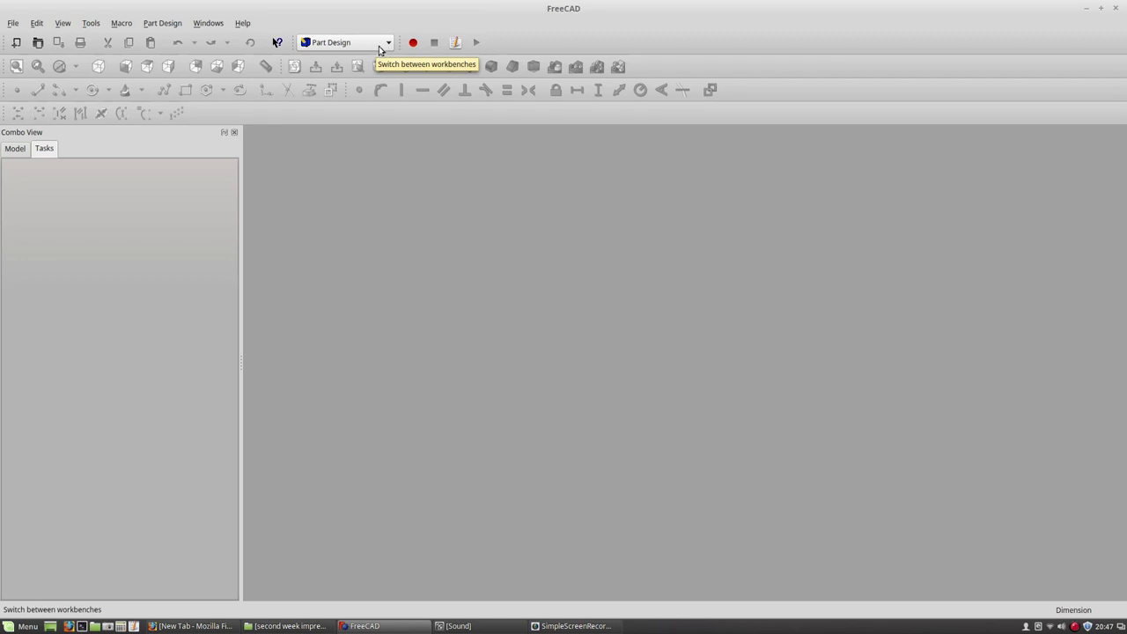
pyautogui.click(242, 22)
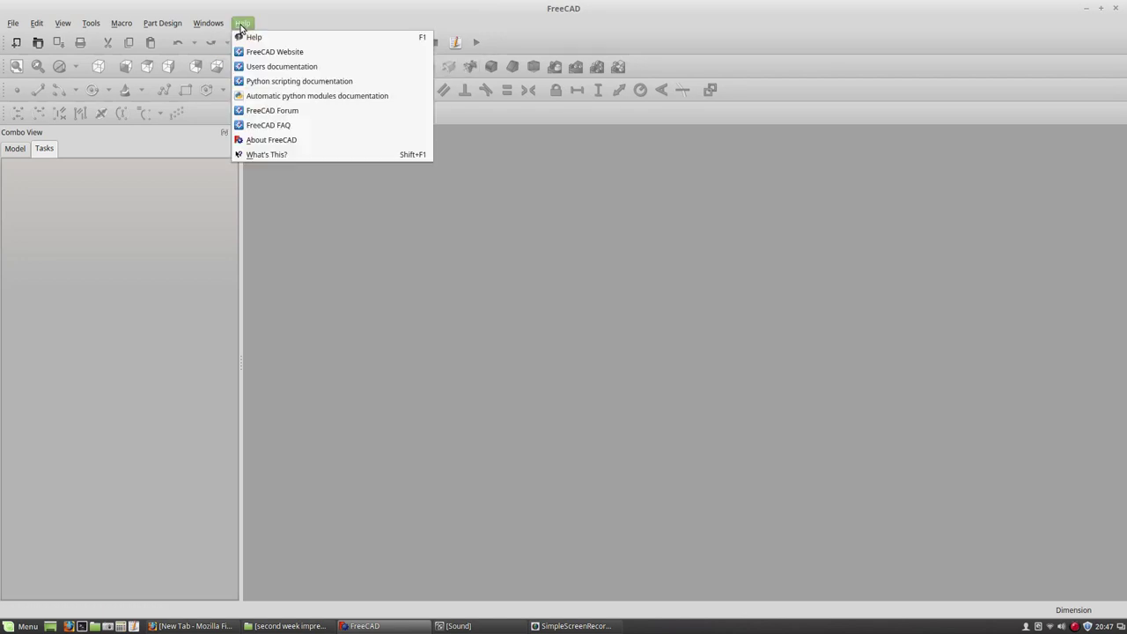
pyautogui.click(275, 140)
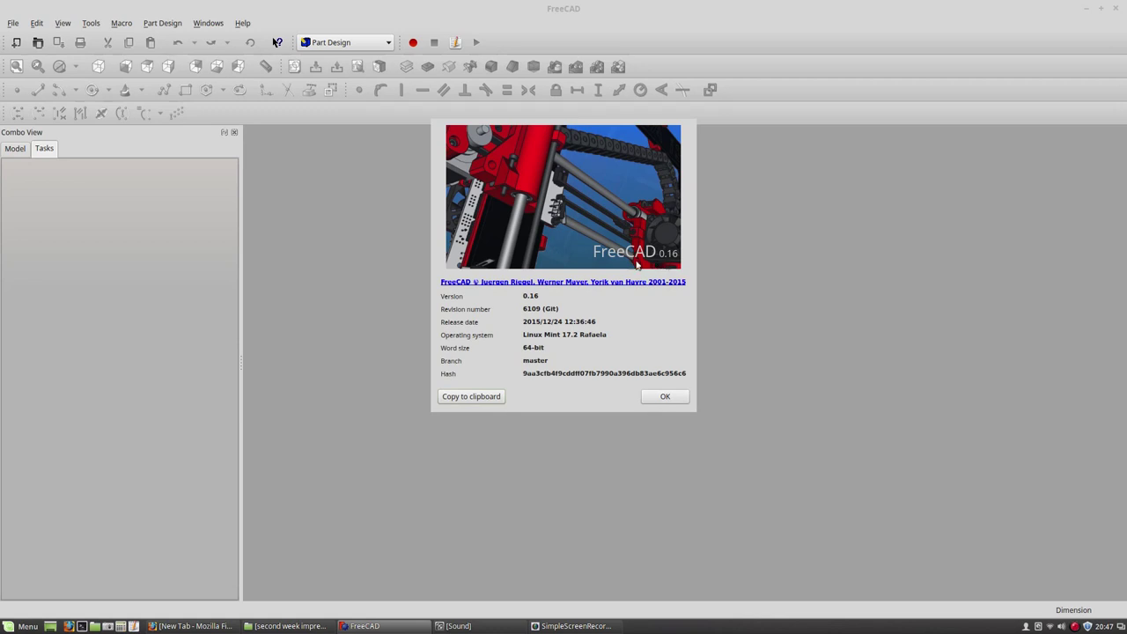
pyautogui.click(674, 395)
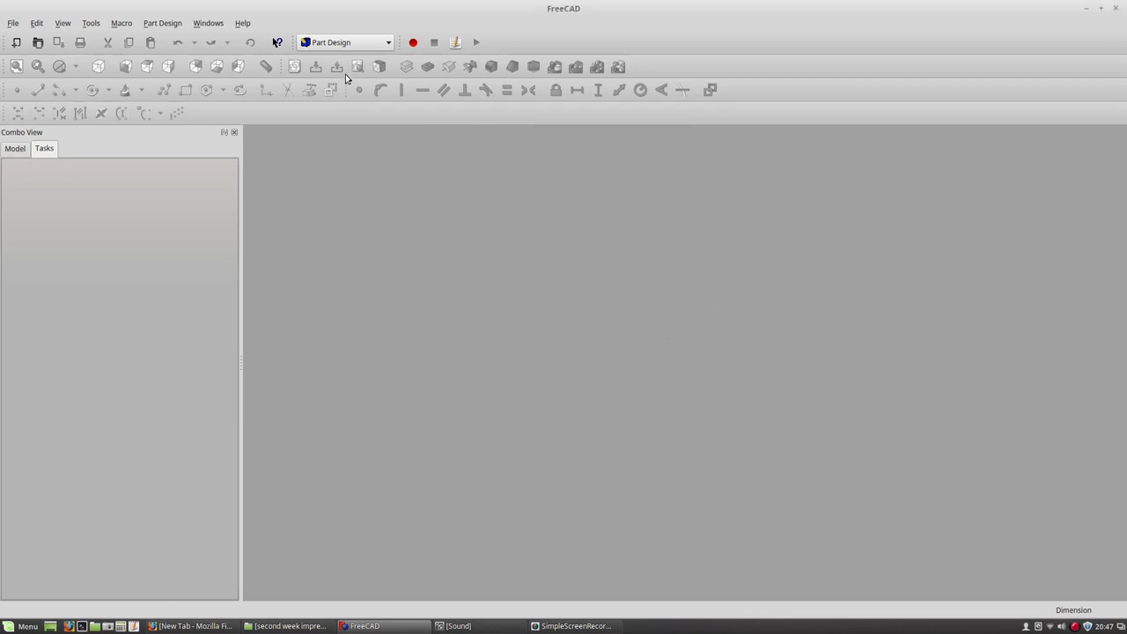
pyautogui.click(387, 44)
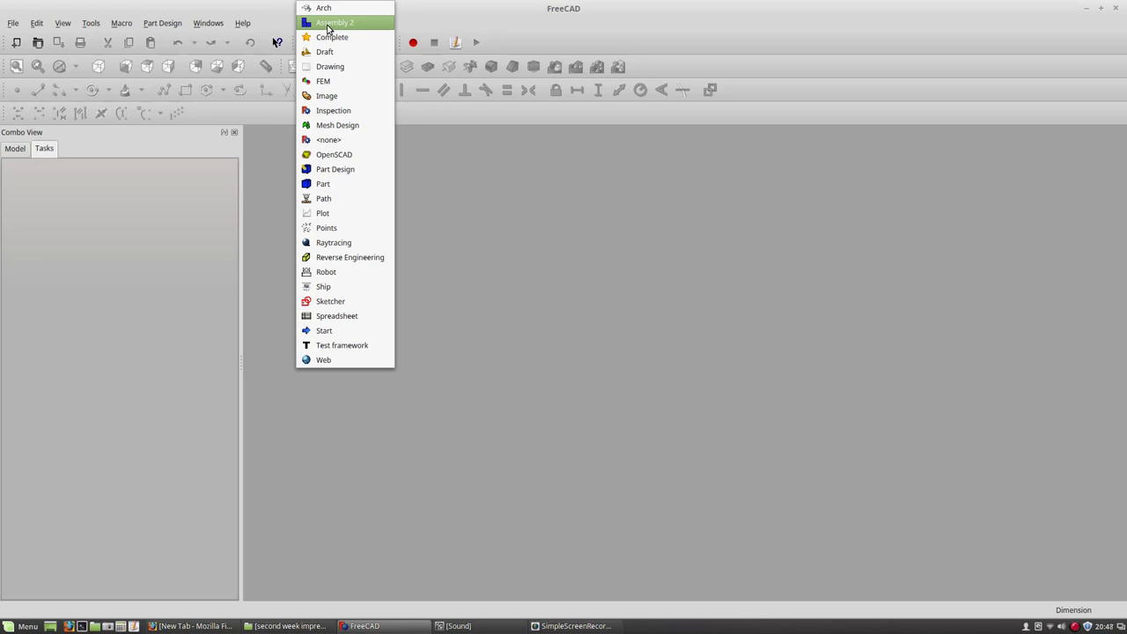
pyautogui.click(407, 14)
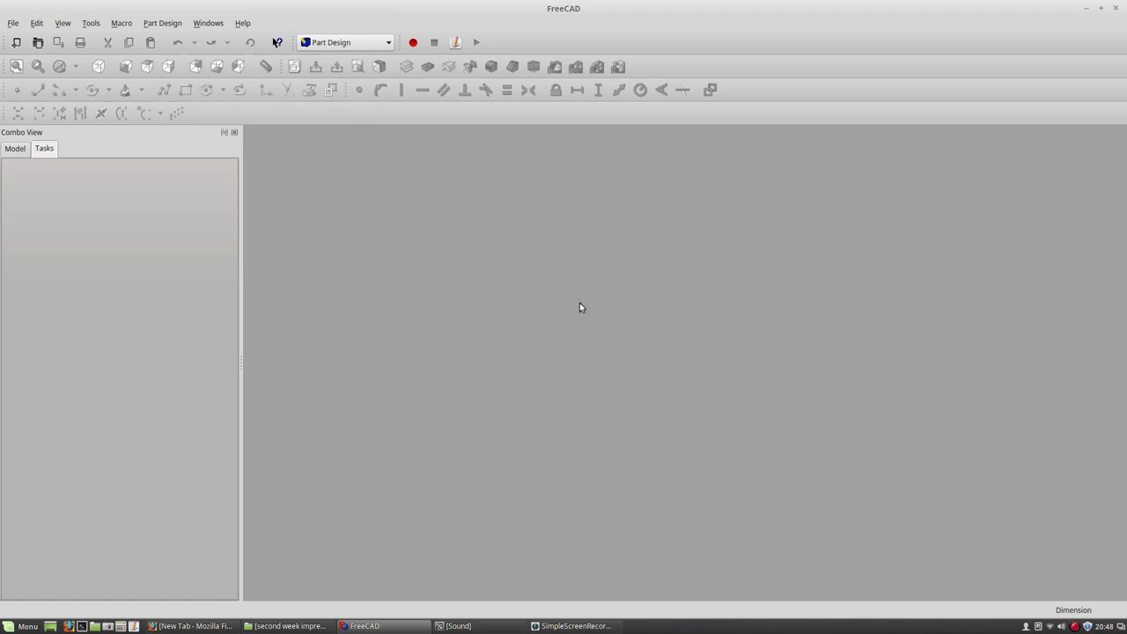
# Create a new document, show its Model tree, and start a sketch on the XY-Plane.
pyautogui.click(16, 44)
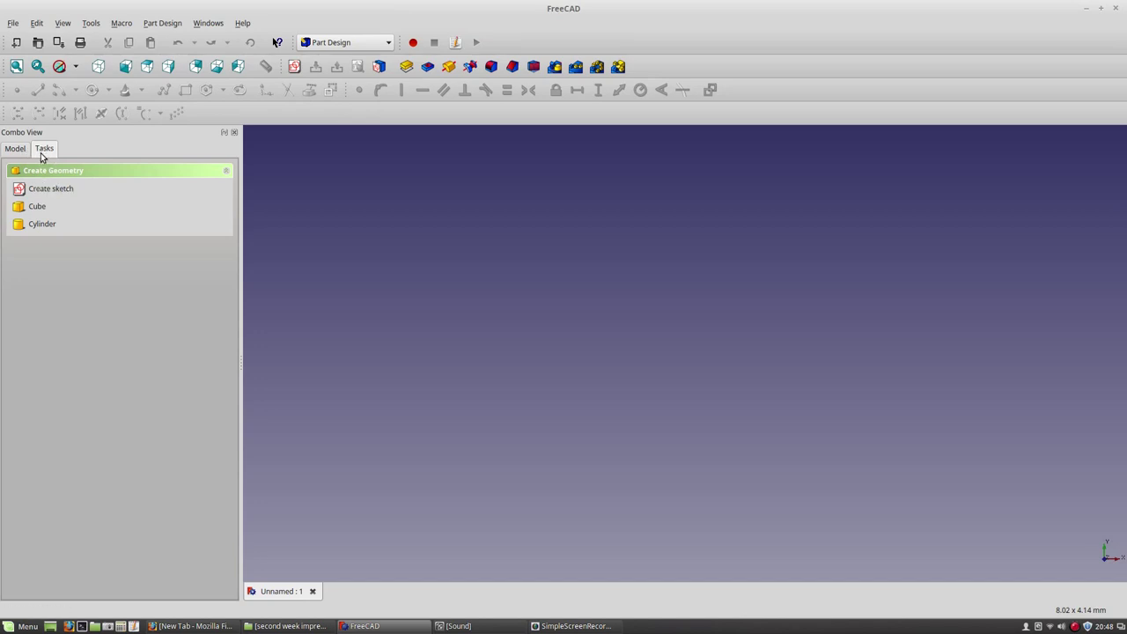
pyautogui.click(16, 150)
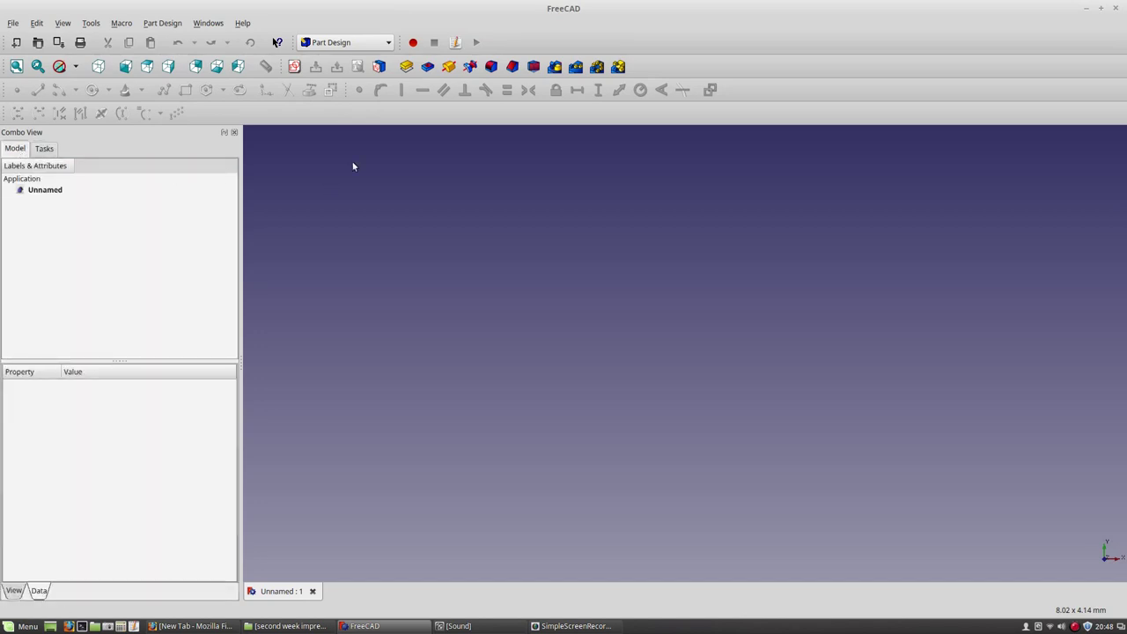
pyautogui.click(294, 69)
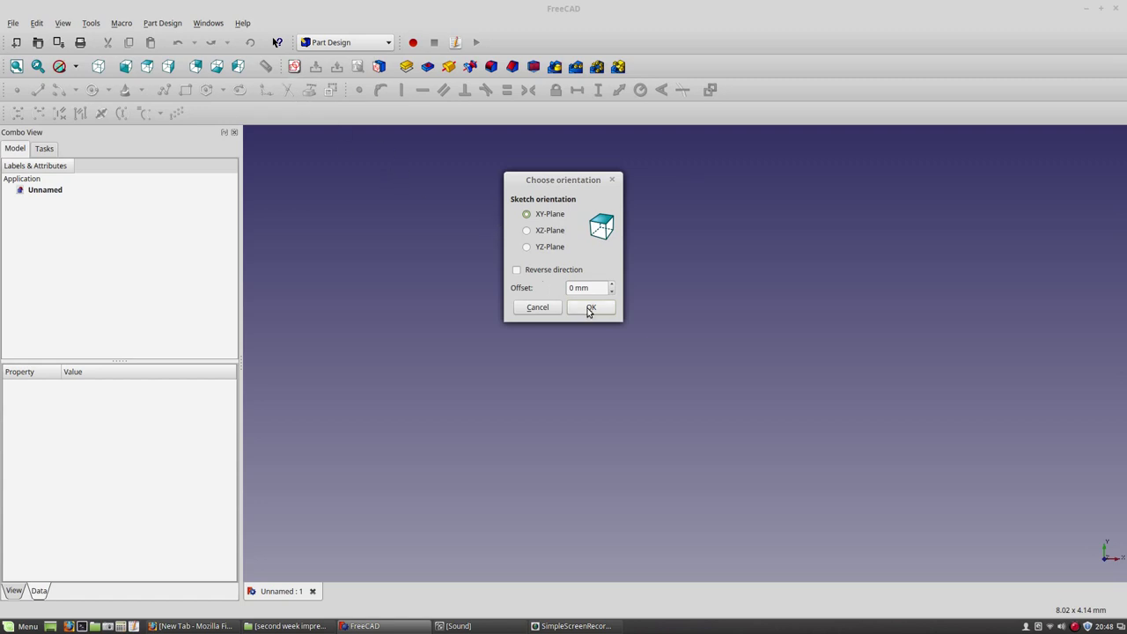
pyautogui.click(589, 308)
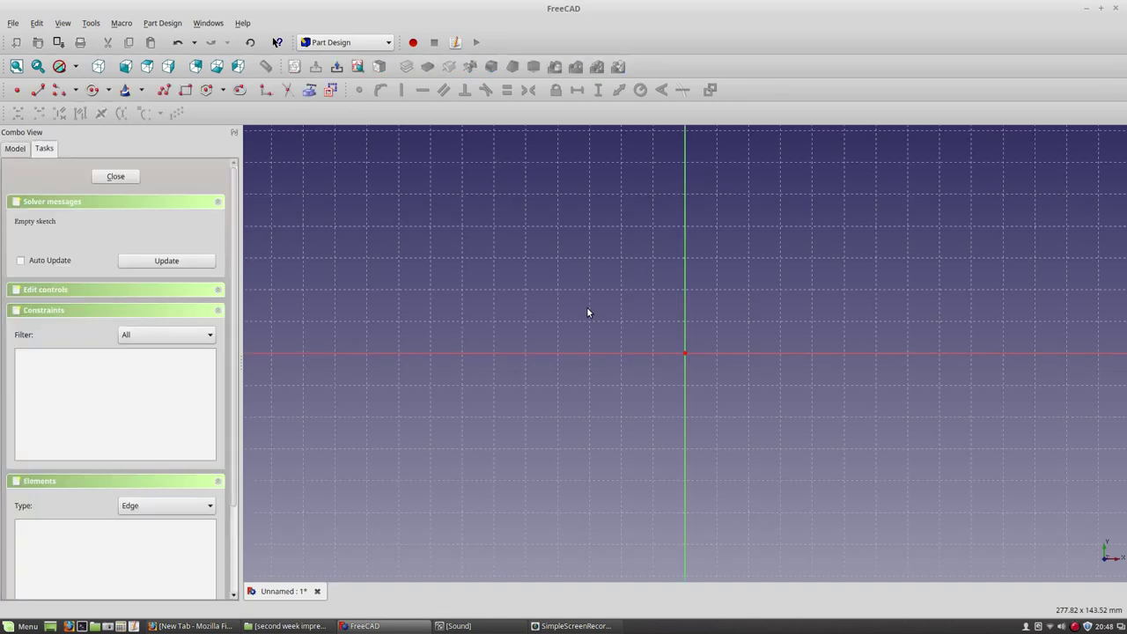
# Draw a rectangle with its first corner at the sketch origin.
pyautogui.click(185, 90)
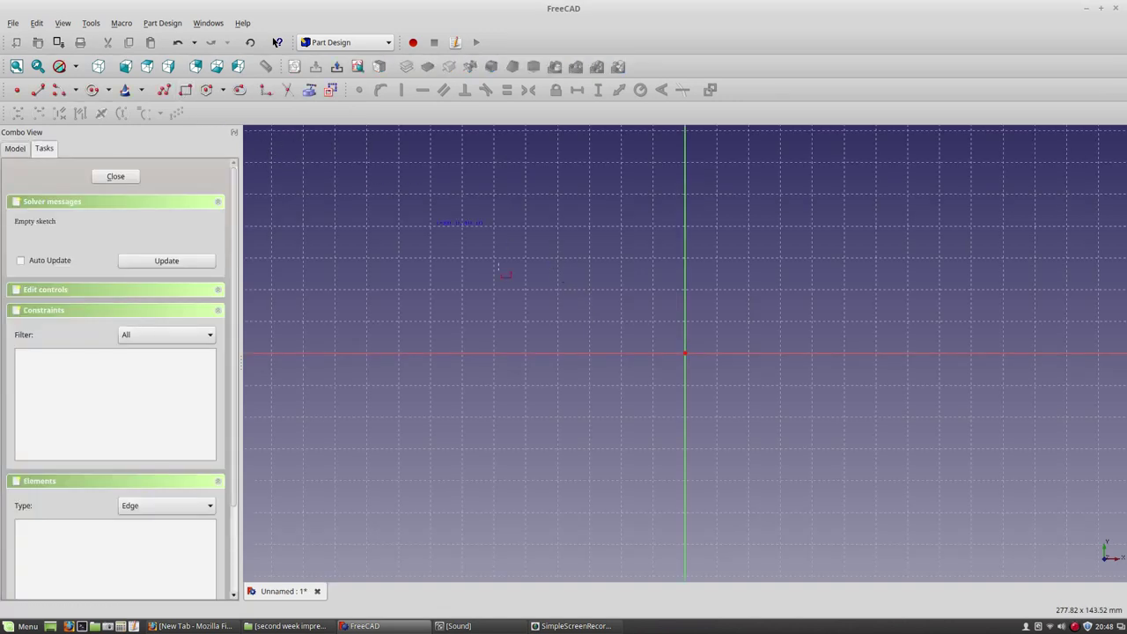
pyautogui.click(685, 353)
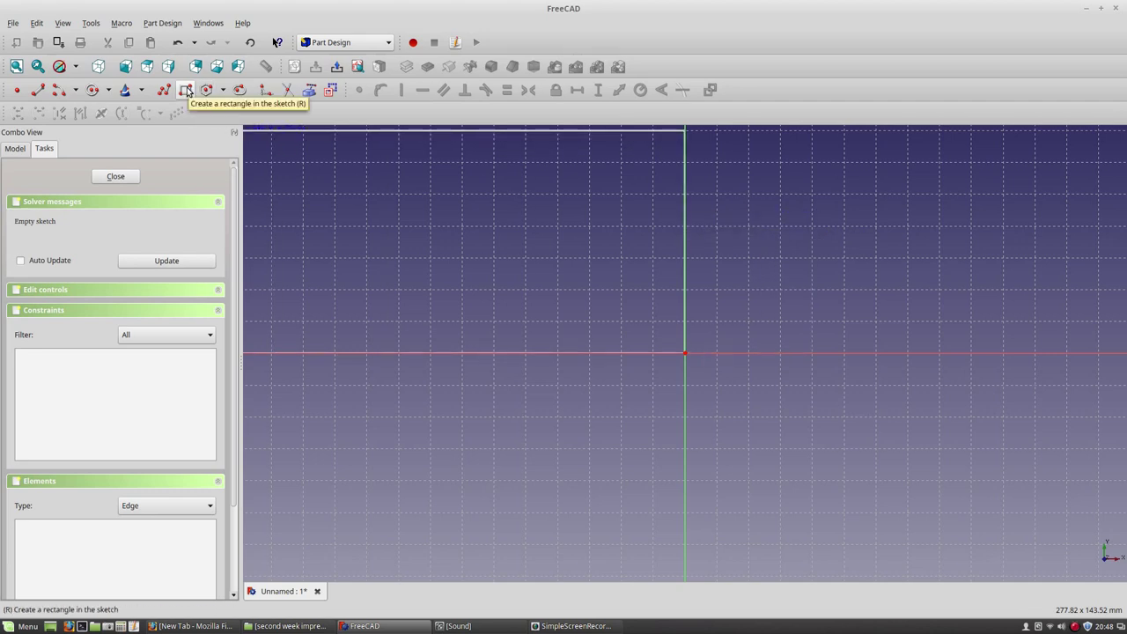
pyautogui.click(801, 250)
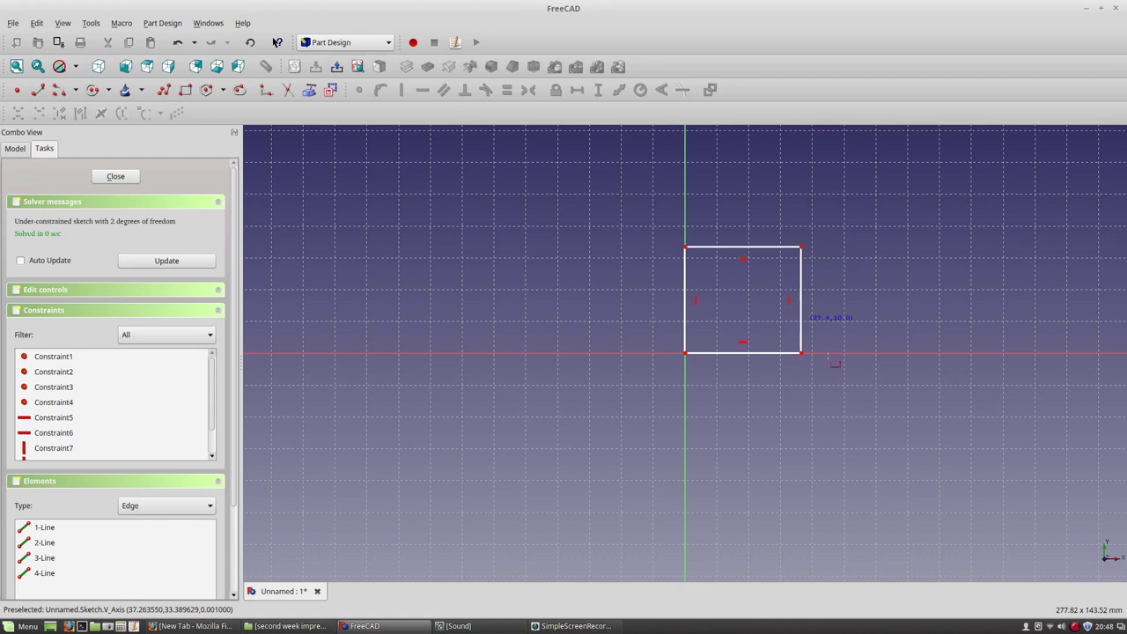
pyautogui.rightClick(742, 204)
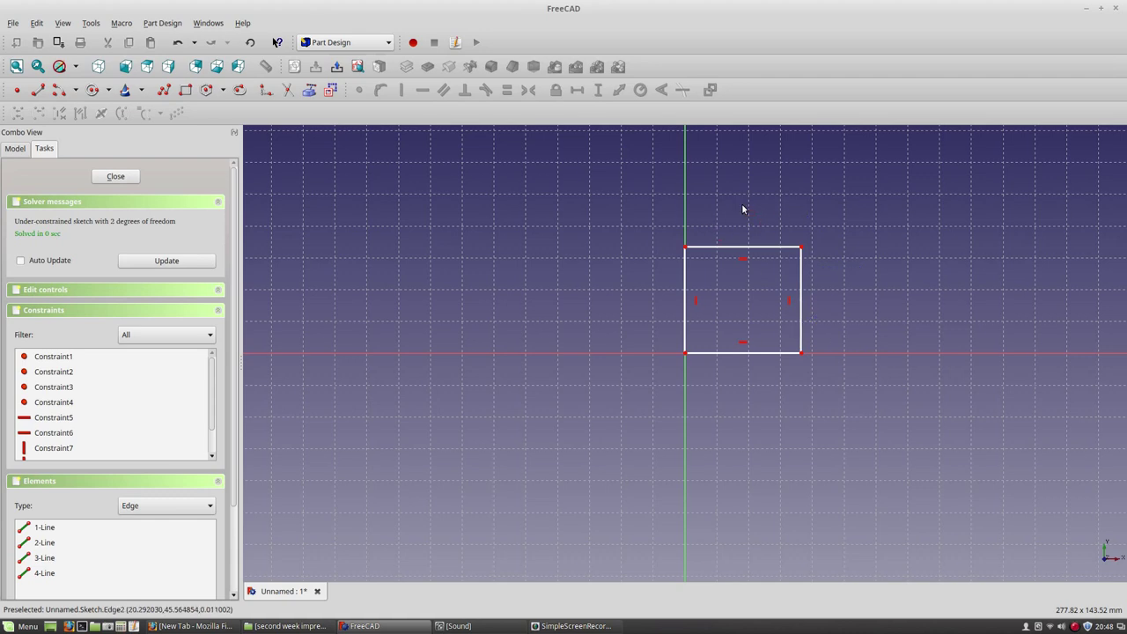
# Constrain the rectangle's width and height to 30 mm each, placing the dimensions outside.
pyautogui.click(714, 251)
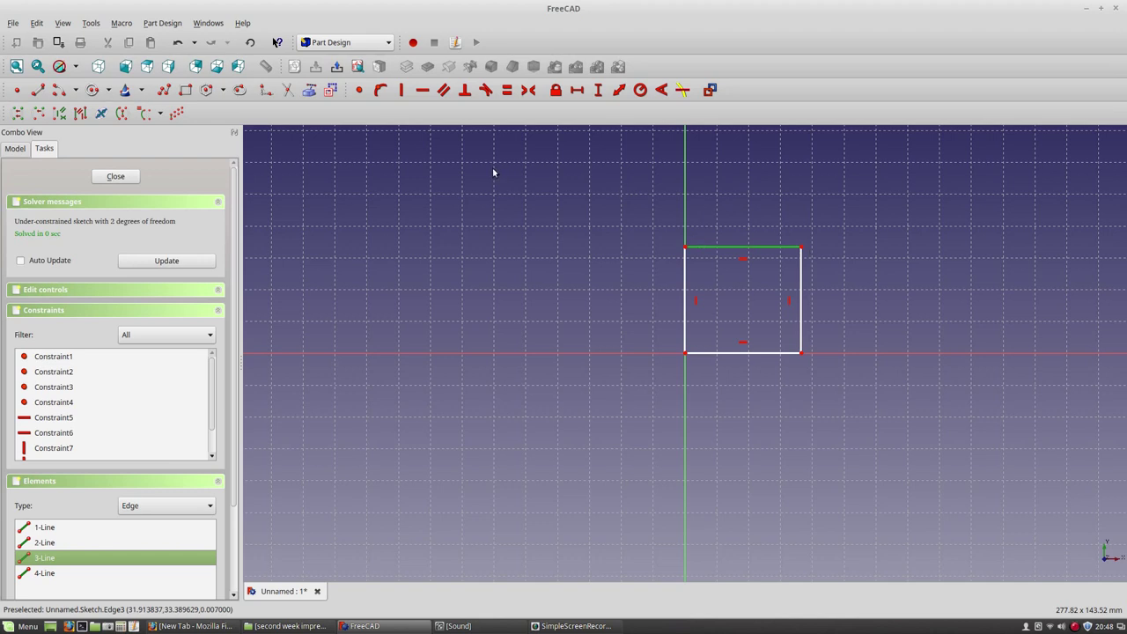
pyautogui.click(577, 90)
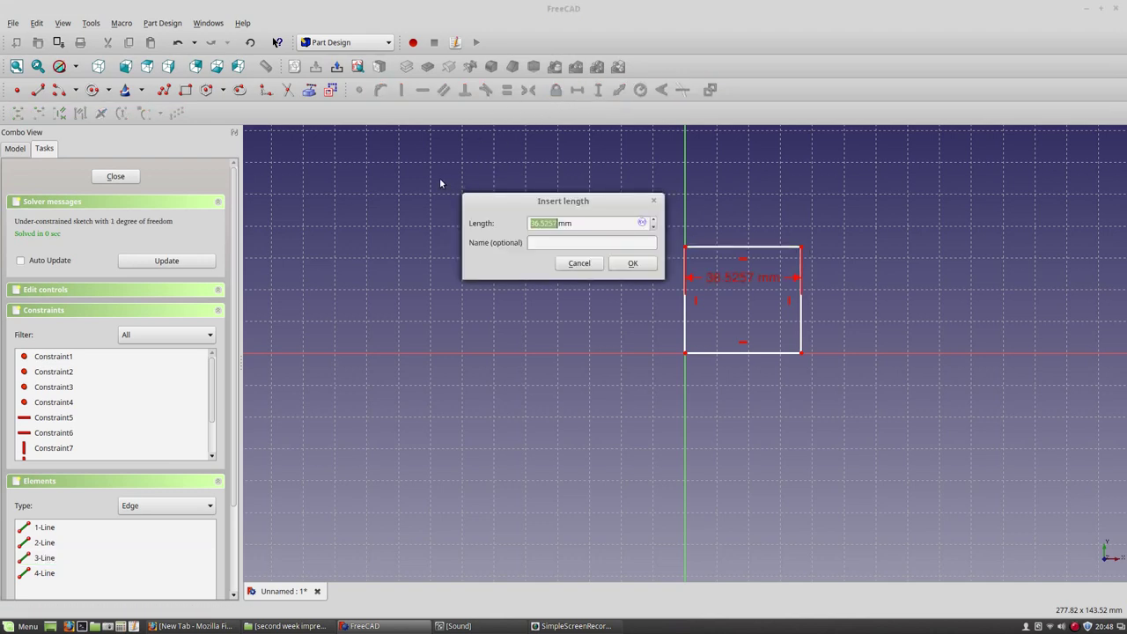
pyautogui.write('30')
pyautogui.click(621, 264)
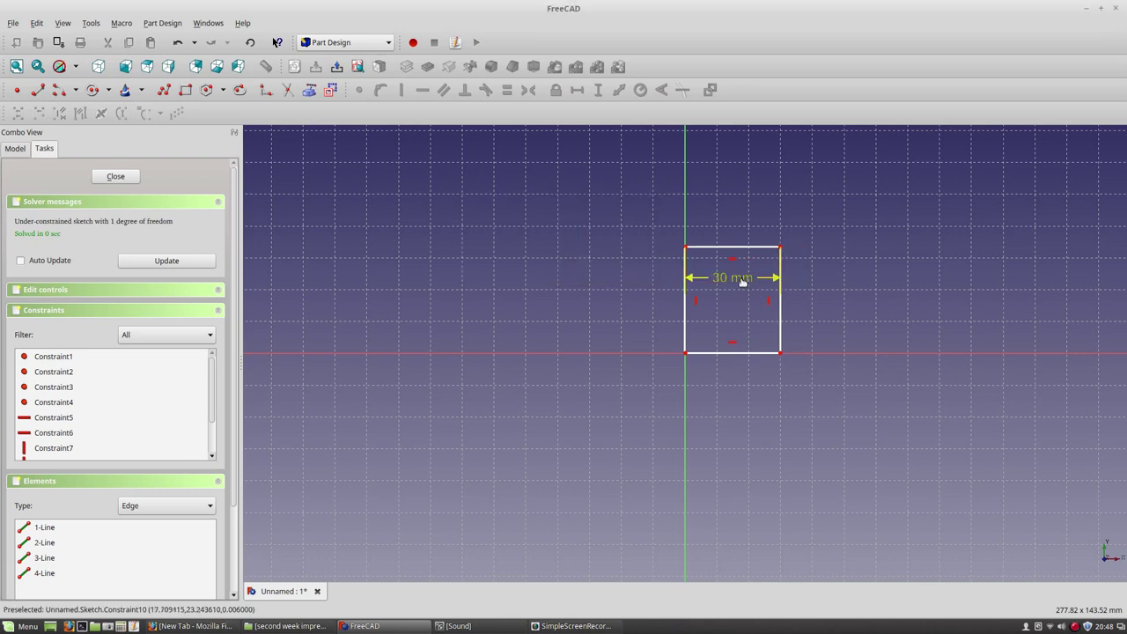
pyautogui.moveTo(742, 280); pyautogui.dragTo(616, 226)
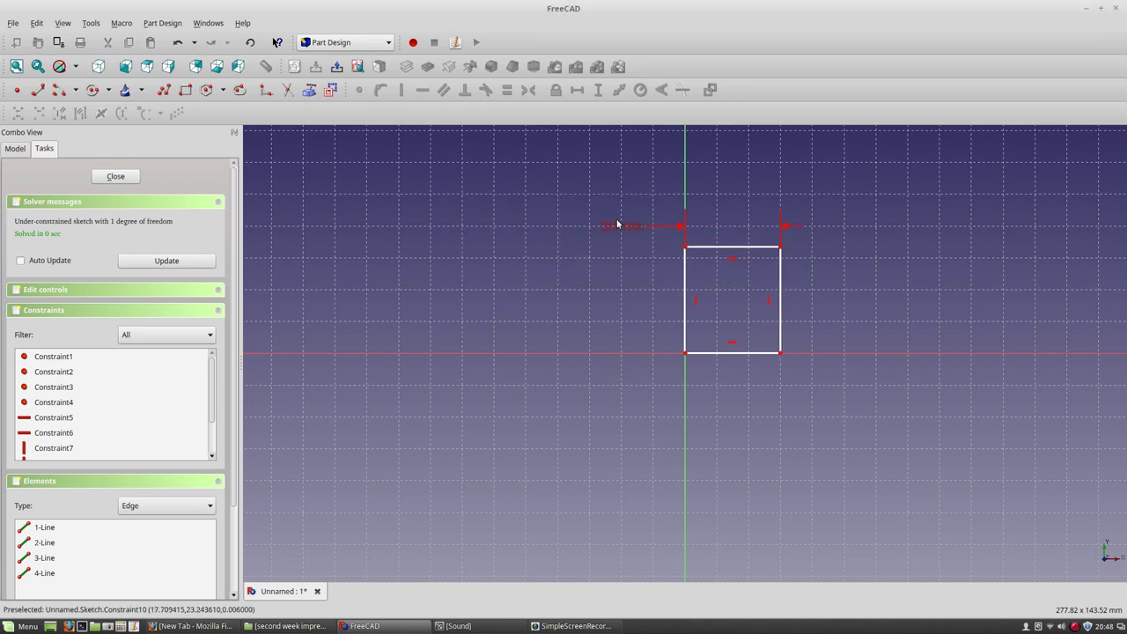
pyautogui.click(780, 287)
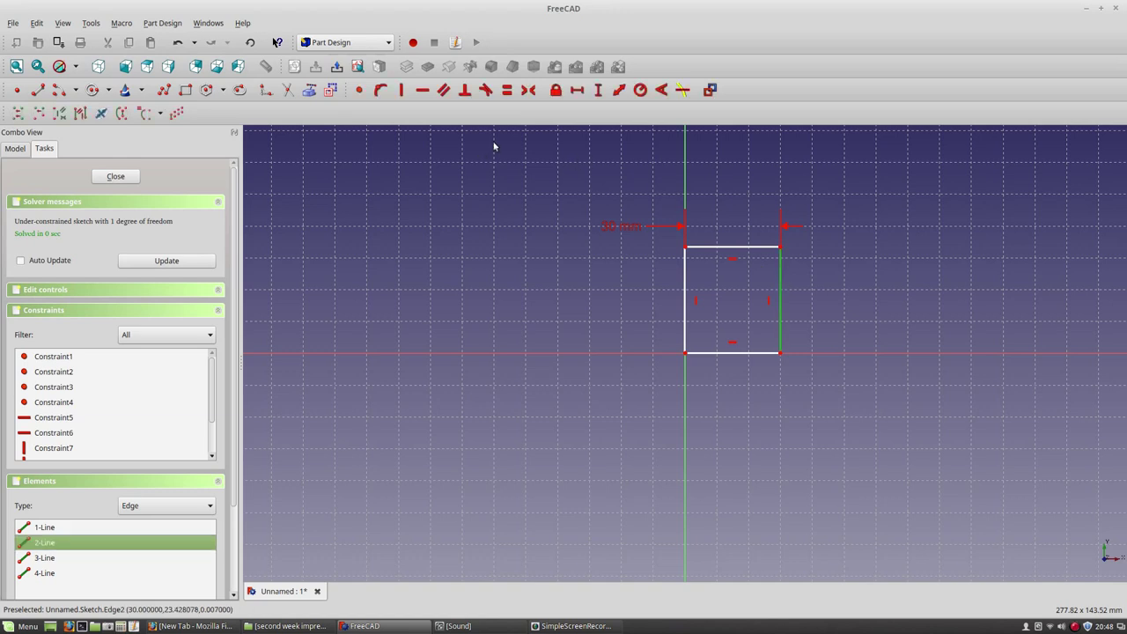
pyautogui.click(595, 91)
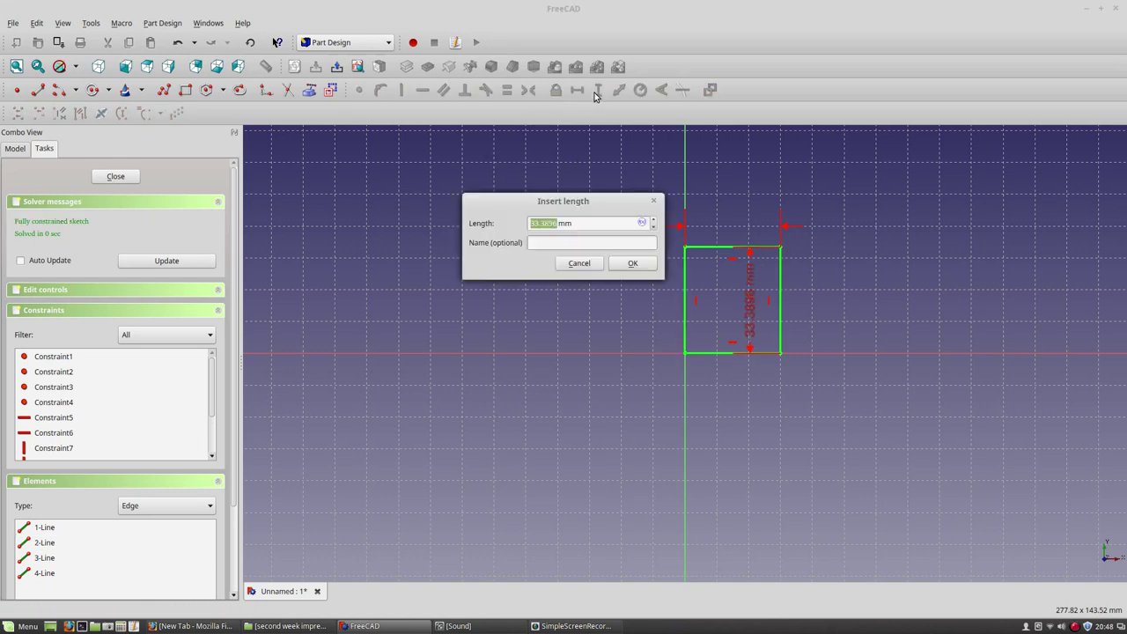
pyautogui.write('30')
pyautogui.press('Return')
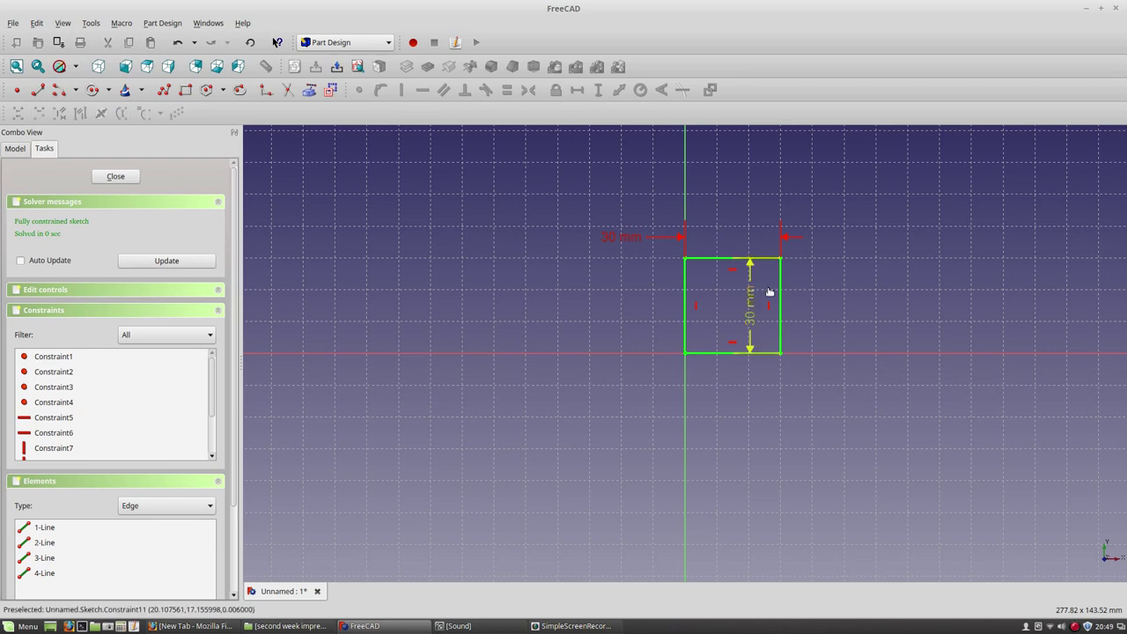
pyautogui.moveTo(799, 282); pyautogui.dragTo(833, 209)
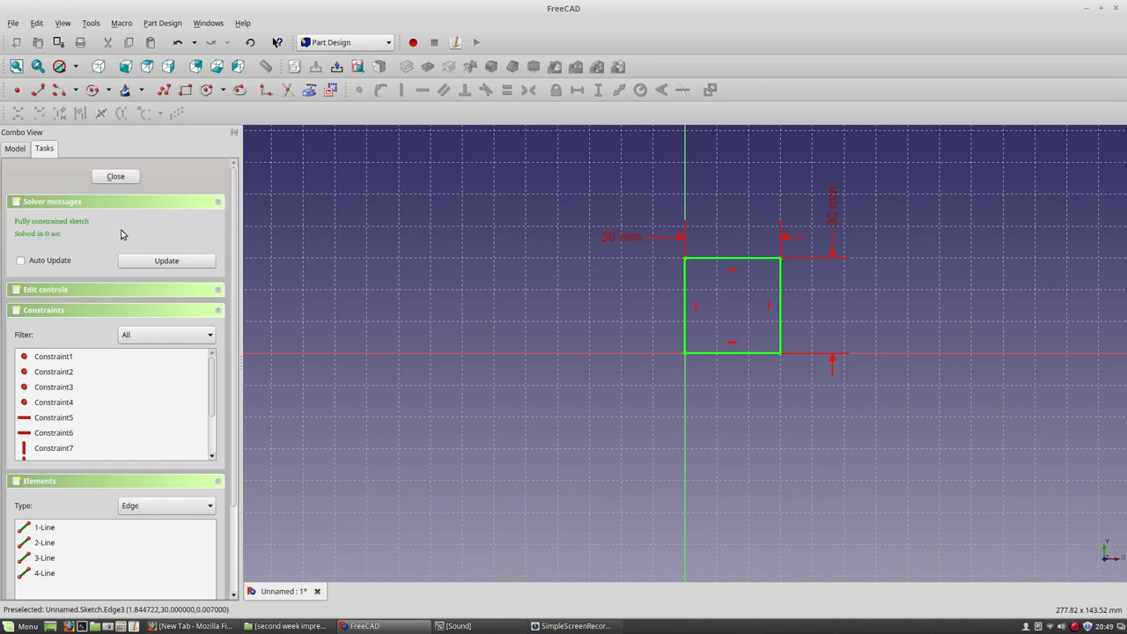
# Close the sketch and tilt the view to see the square in 3D.
pyautogui.click(114, 178)
pyautogui.moveTo(727, 302); pyautogui.dragTo(764, 235, button='middle')
pyautogui.click(679, 232)
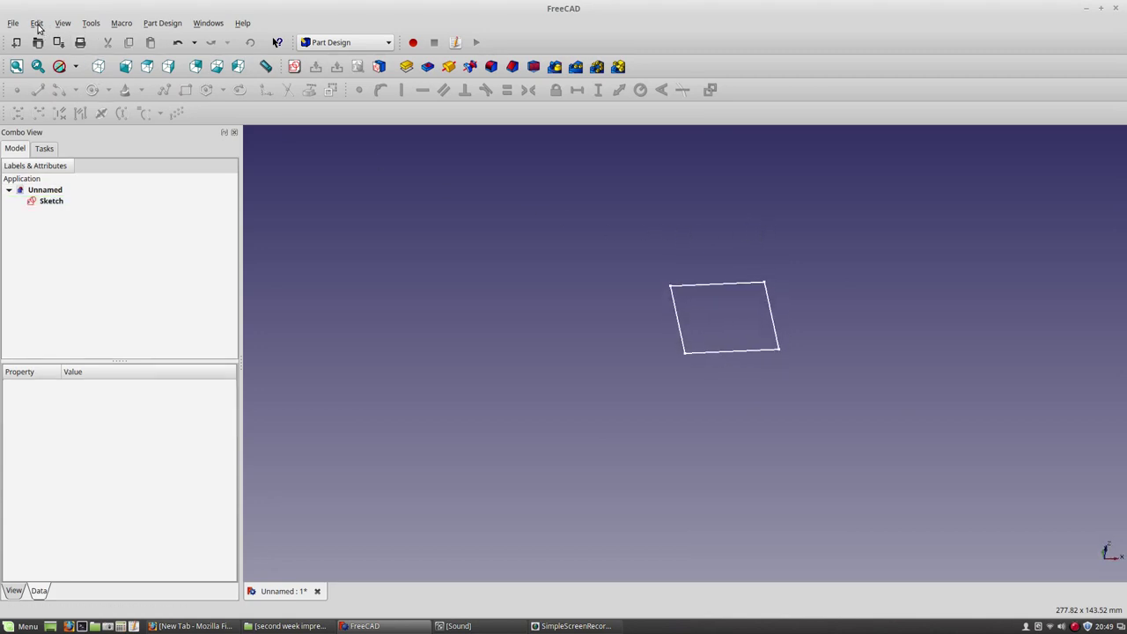
pyautogui.click(37, 25)
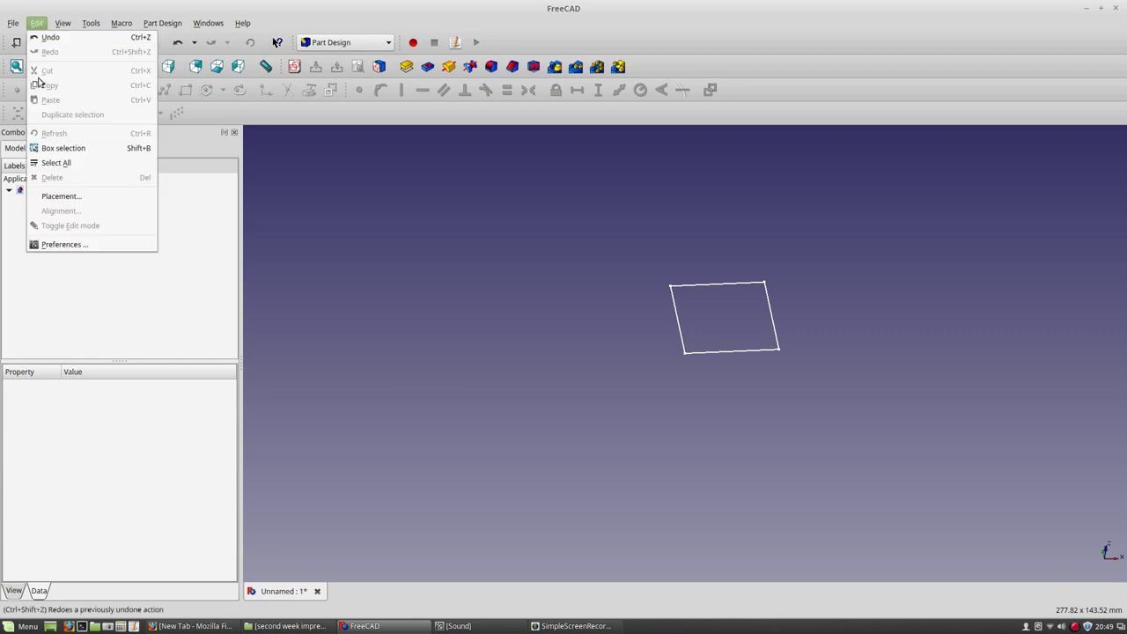
pyautogui.click(65, 247)
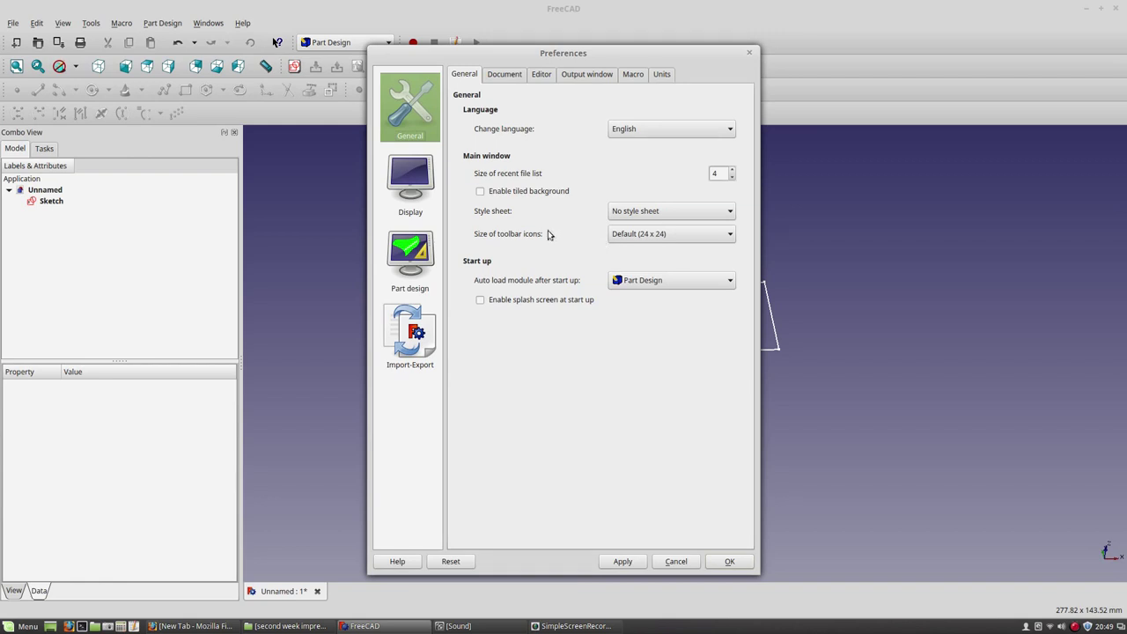
pyautogui.click(425, 189)
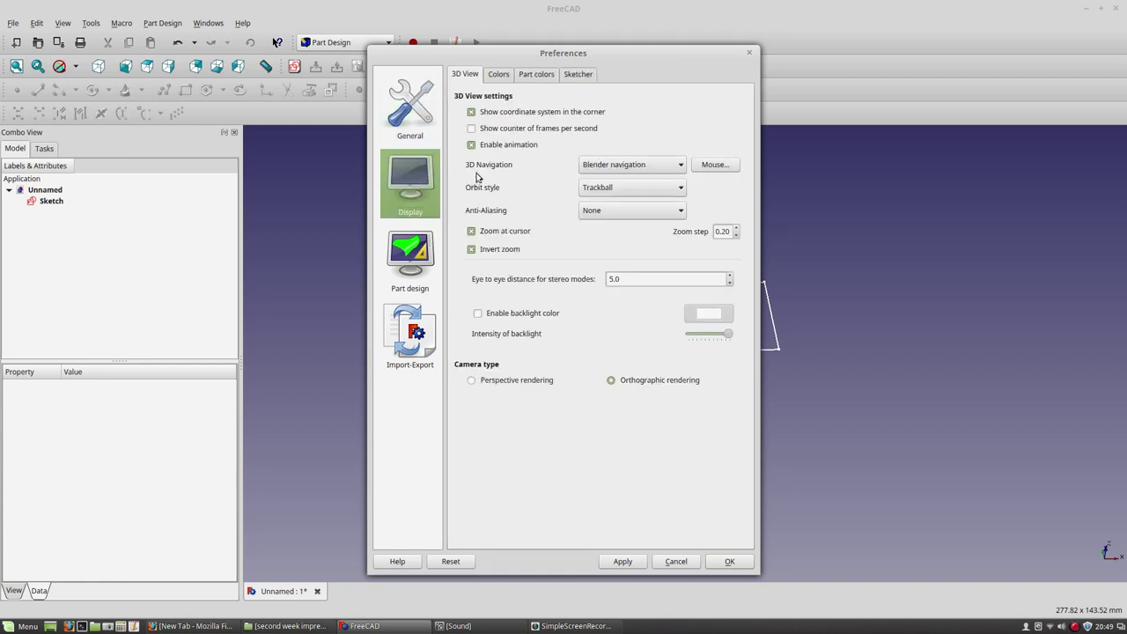
pyautogui.click(681, 165)
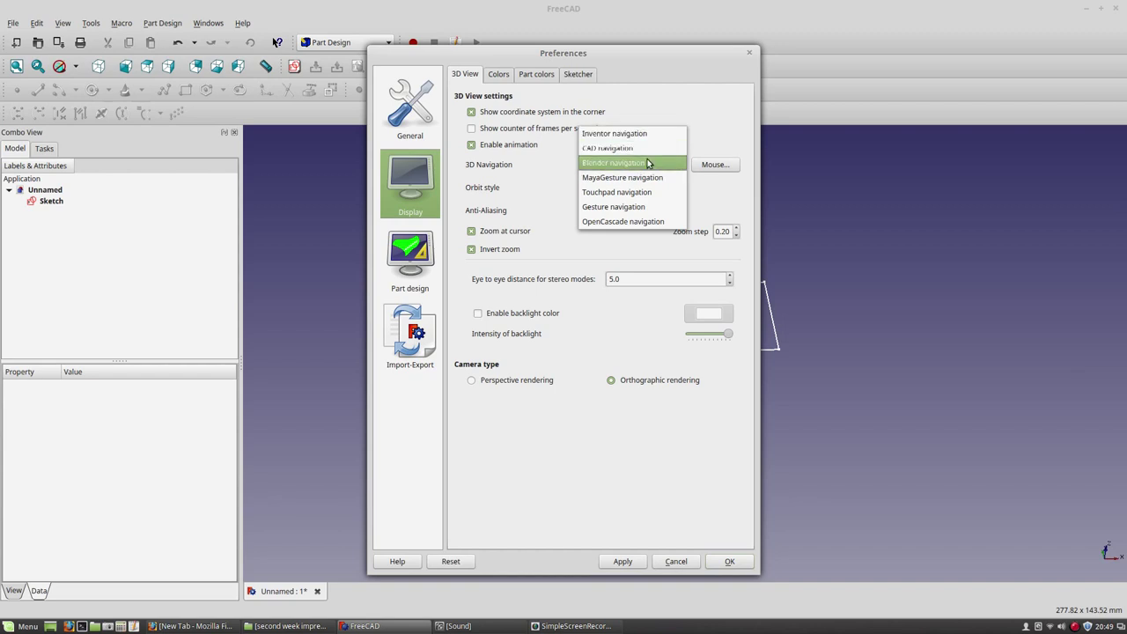
pyautogui.click(647, 162)
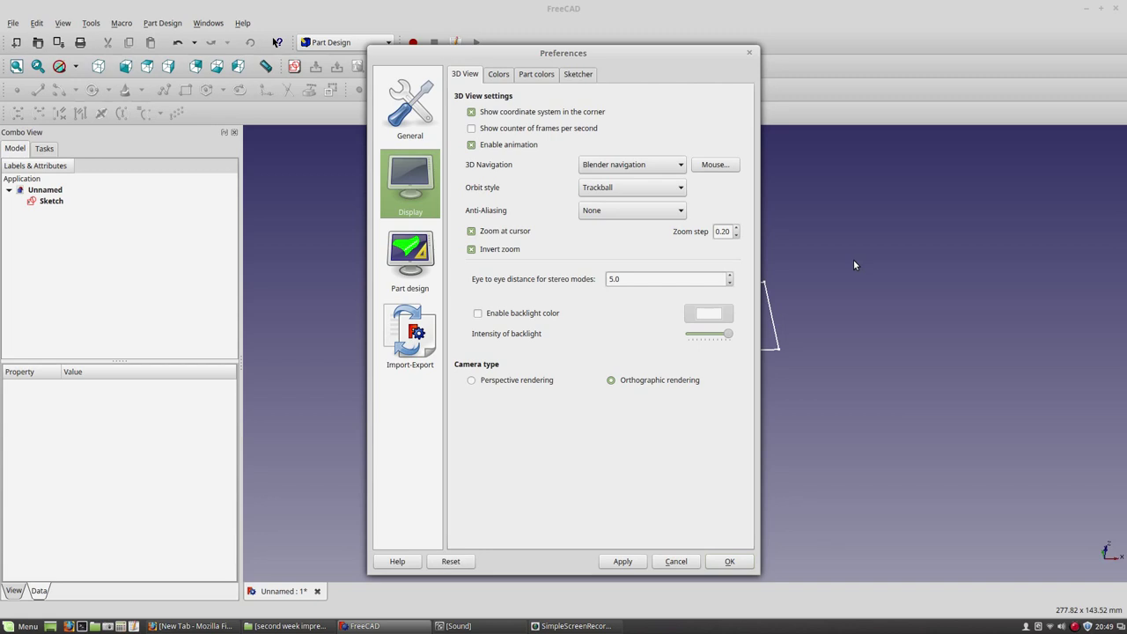
pyautogui.click(678, 164)
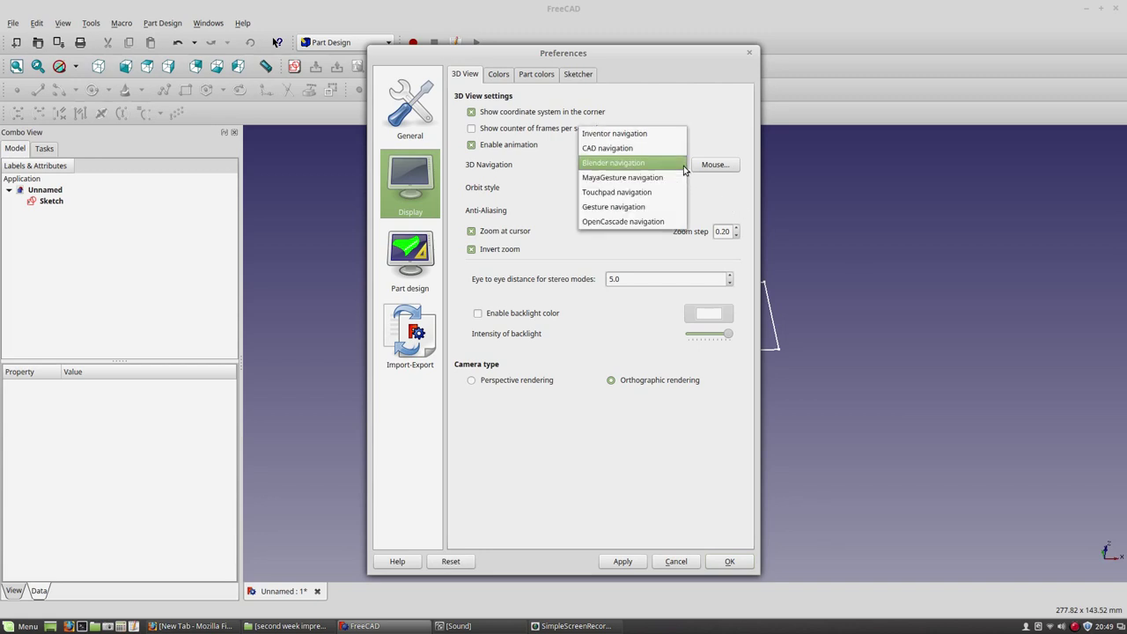
pyautogui.click(616, 164)
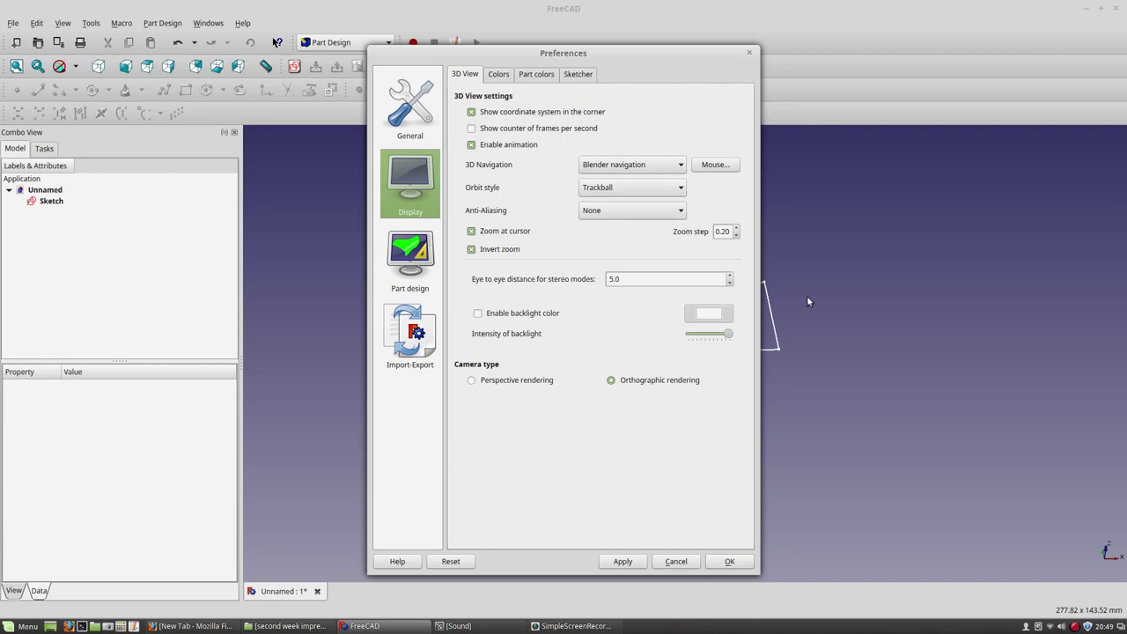
pyautogui.click(669, 563)
# Pad the square sketch to a length of 300 mm.
pyautogui.scroll(5, 768, 270)
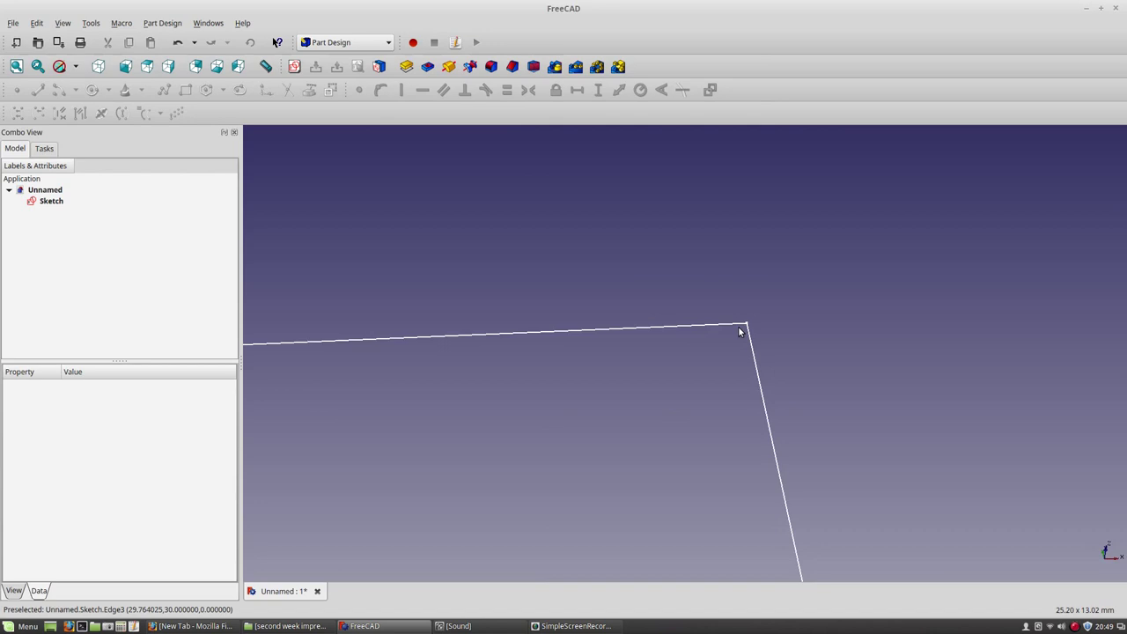
pyautogui.scroll(-4, 750, 328)
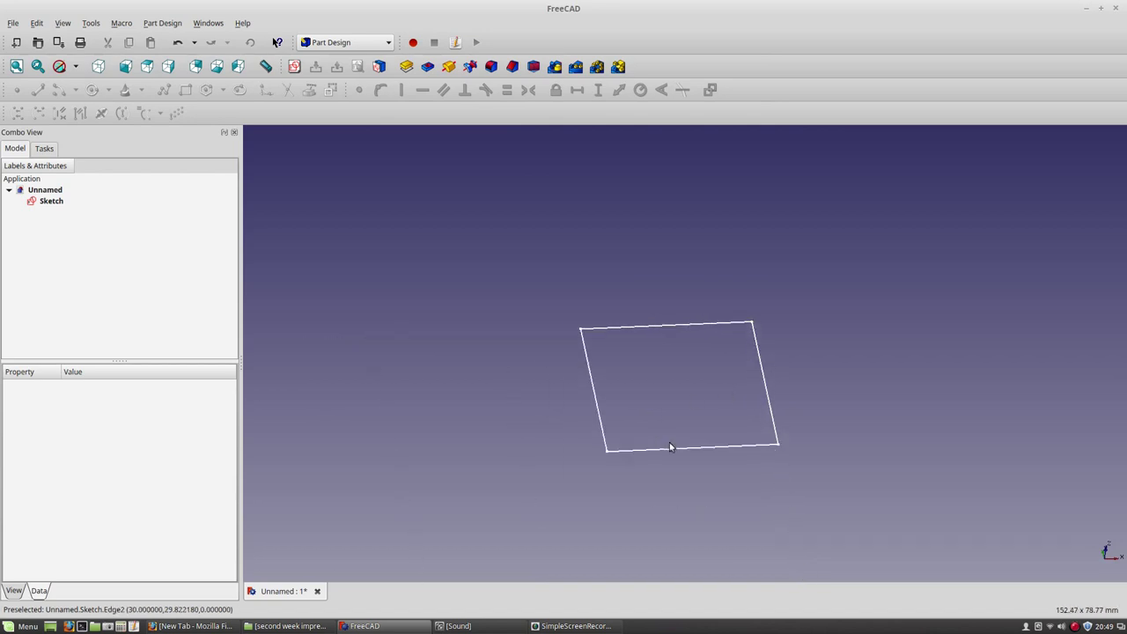
pyautogui.scroll(-1, 645, 437)
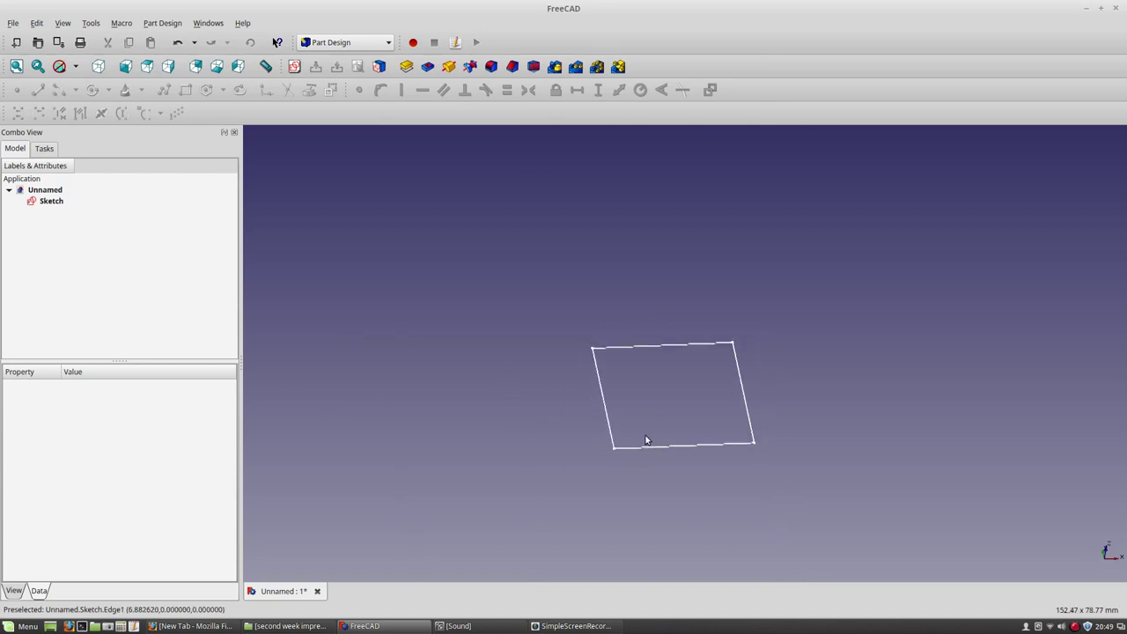
pyautogui.scroll(1, 727, 495)
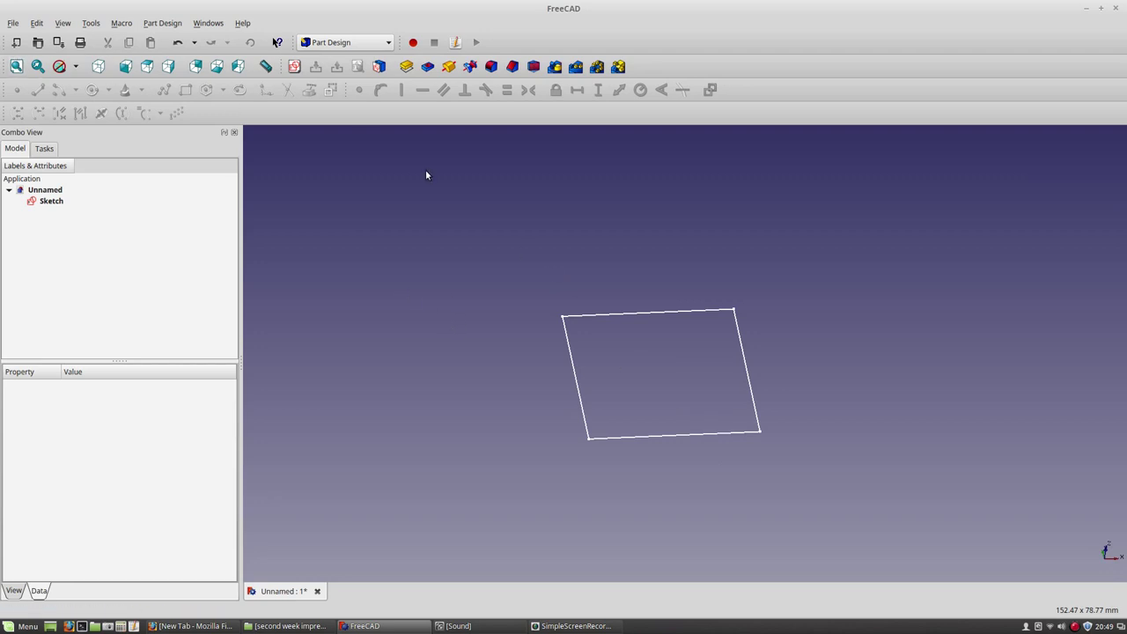
pyautogui.click(50, 203)
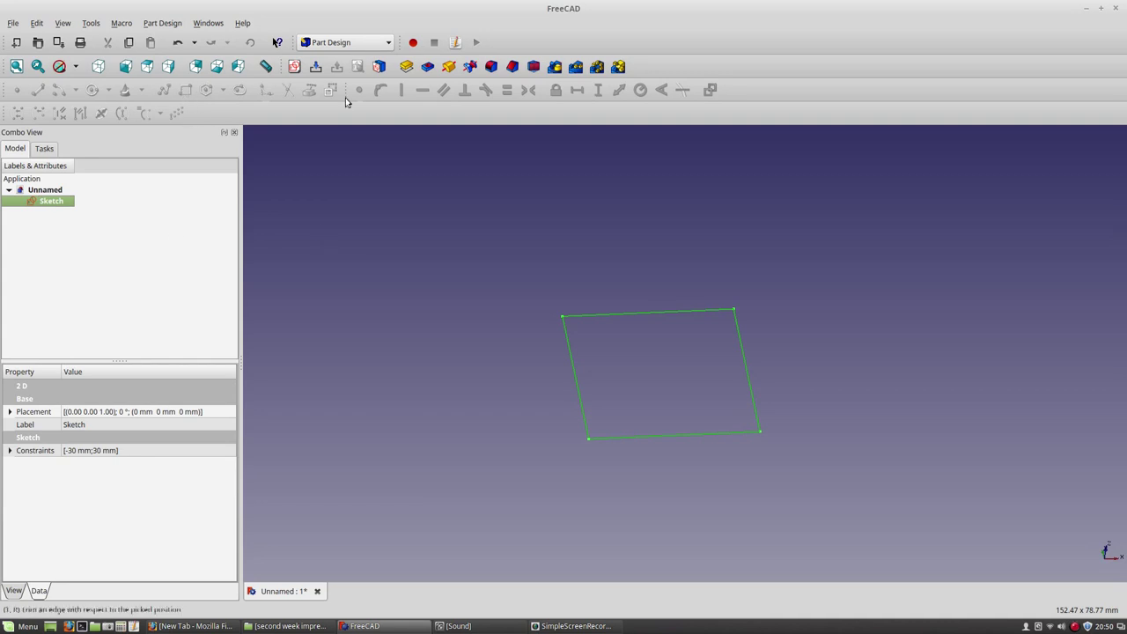
pyautogui.click(407, 67)
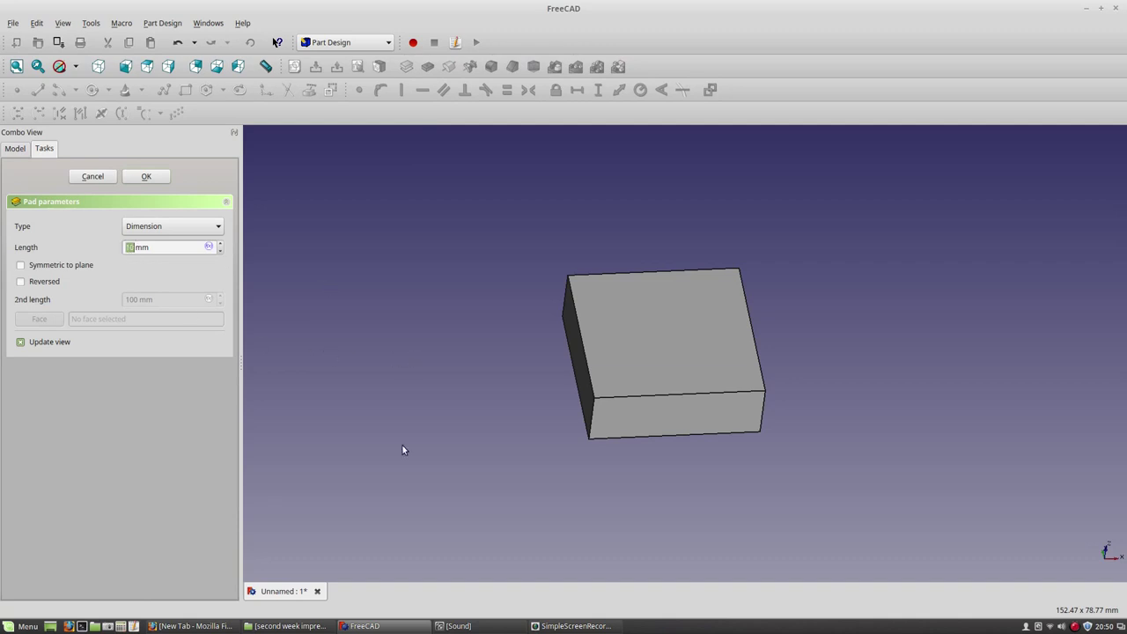
pyautogui.write('300')
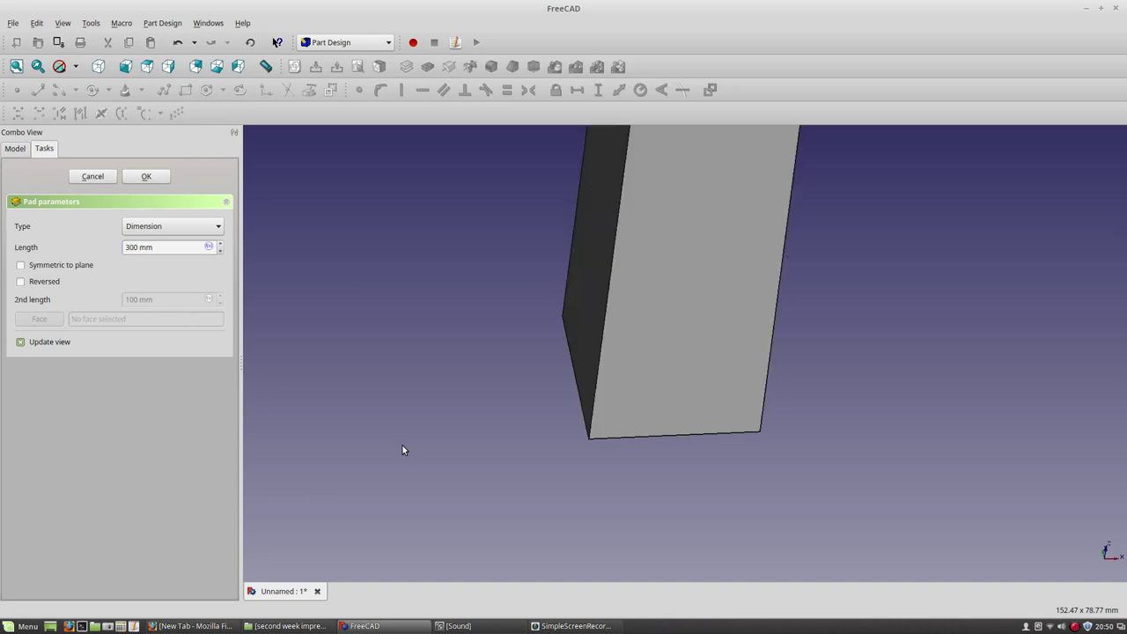
pyautogui.scroll(-3, 460, 463)
pyautogui.scroll(1, 443, 414)
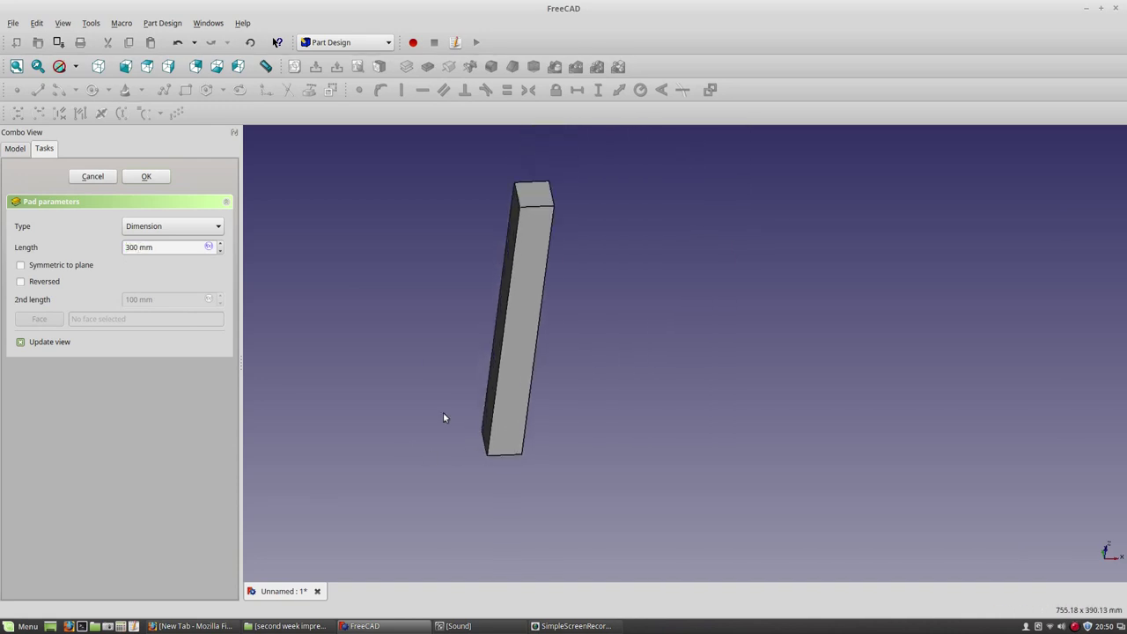
pyautogui.click(150, 177)
pyautogui.moveTo(445, 286); pyautogui.dragTo(558, 343, button='middle')
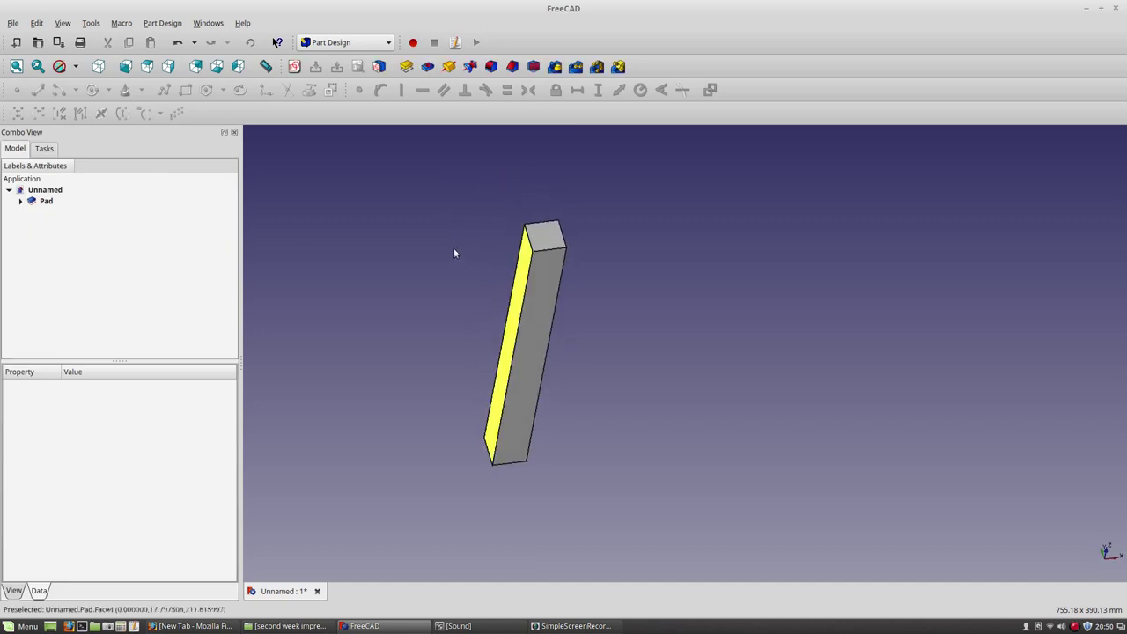
# Fillet two long edges of the column, raising the radius three steps with the spin arrows.
pyautogui.click(529, 262)
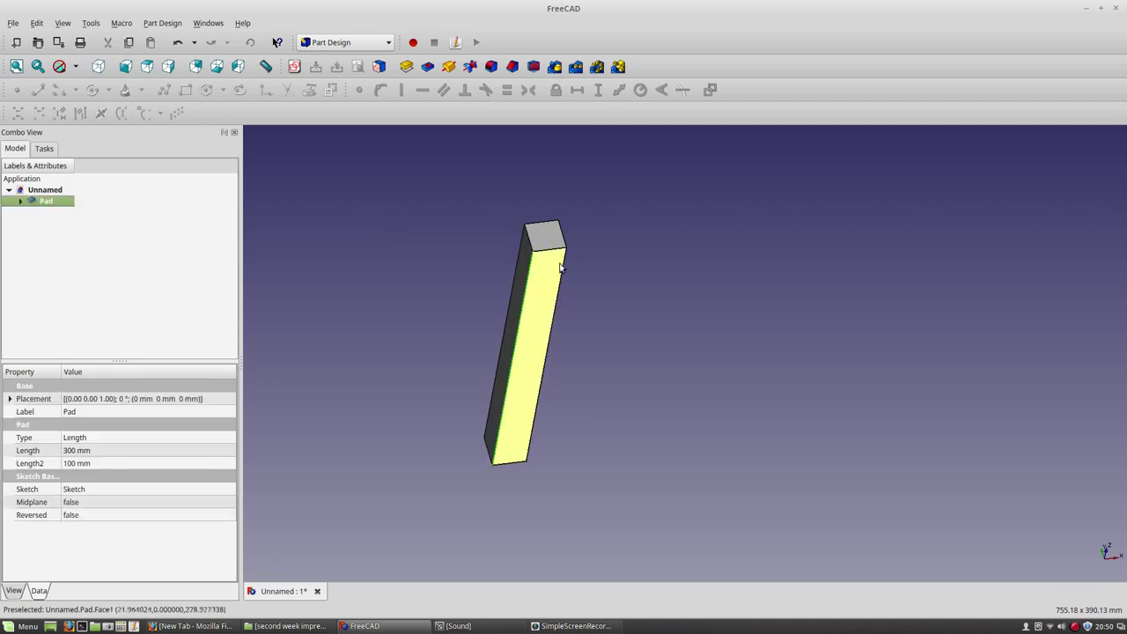
pyautogui.click(565, 266)
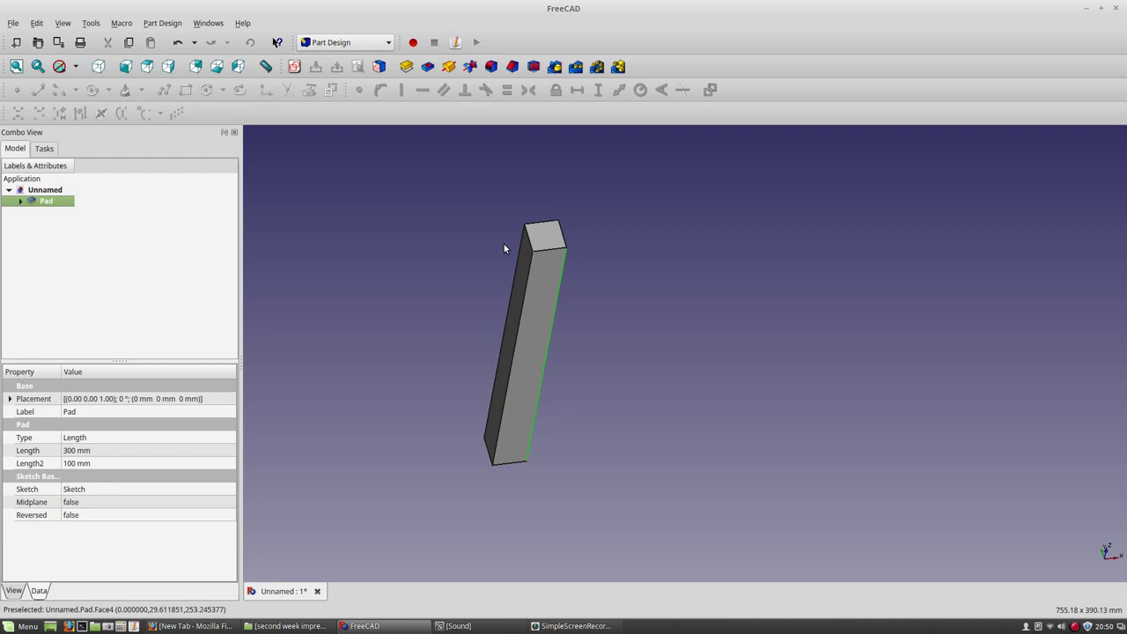
pyautogui.keyDown('ctrl'); pyautogui.click(520, 274); pyautogui.keyUp('ctrl')
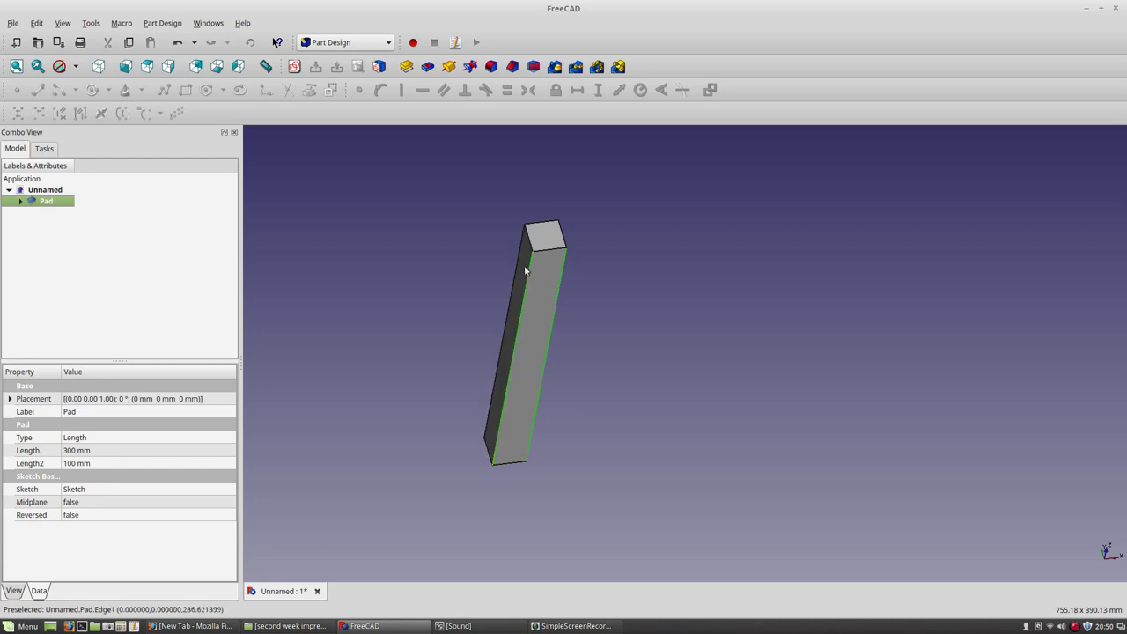
pyautogui.moveTo(476, 320); pyautogui.dragTo(558, 407, button='middle')
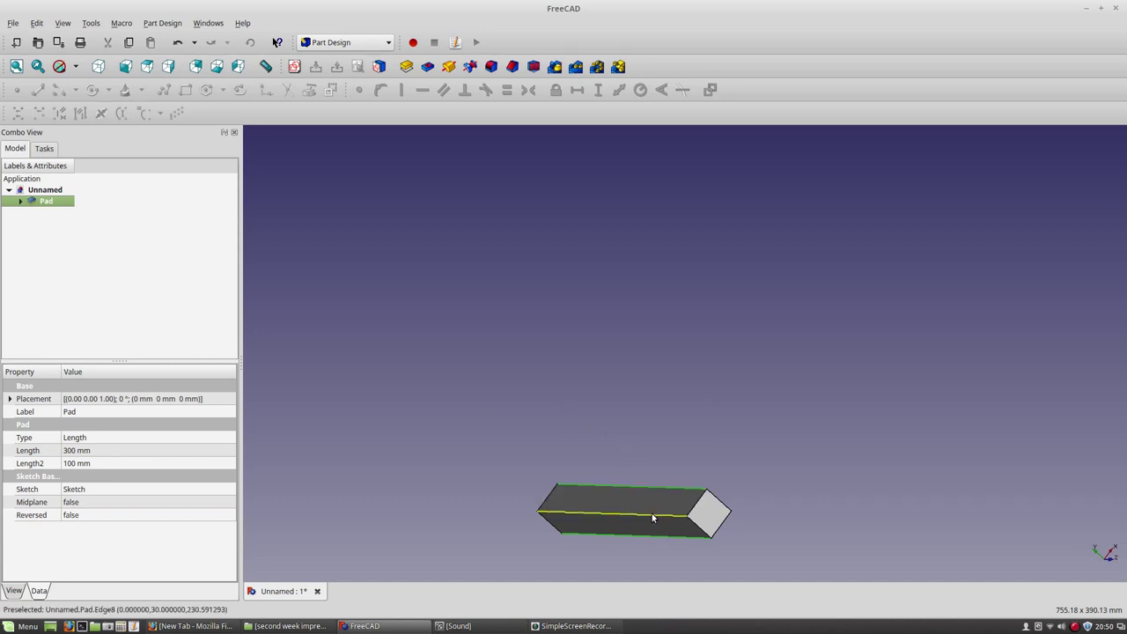
pyautogui.moveTo(677, 511); pyautogui.dragTo(569, 437, button='middle')
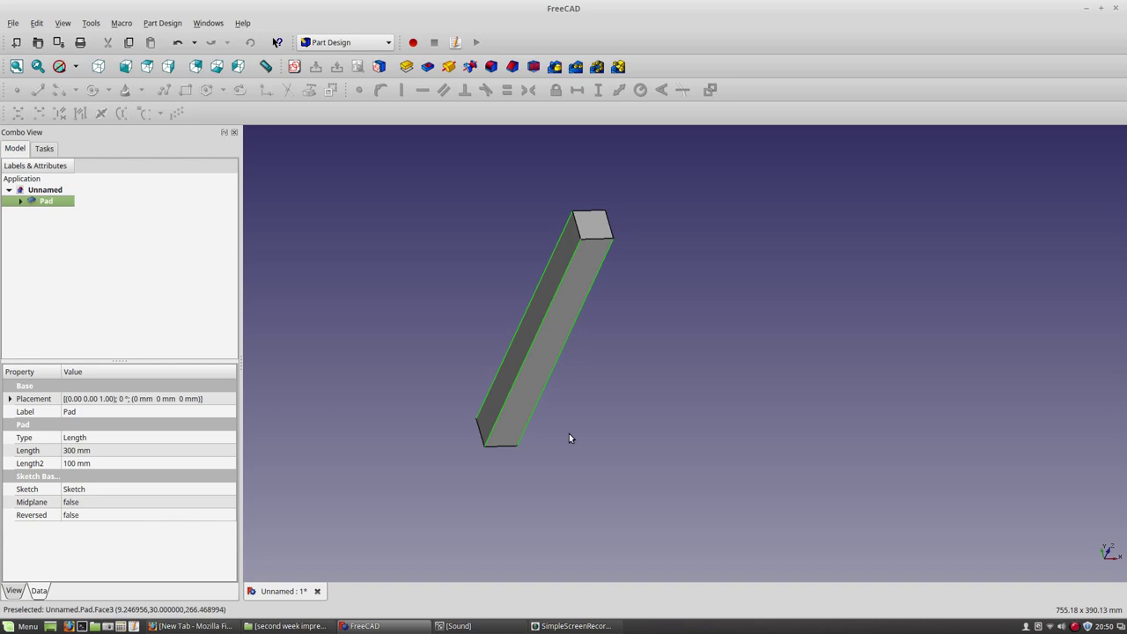
pyautogui.click(491, 67)
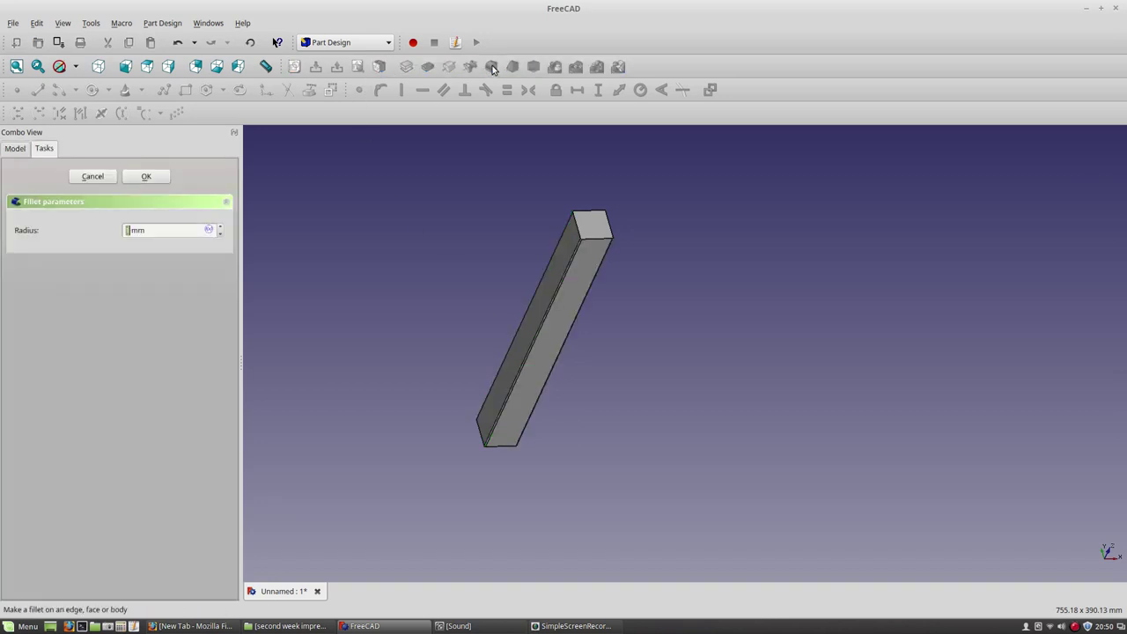
pyautogui.click(221, 229)
pyautogui.click(221, 229)
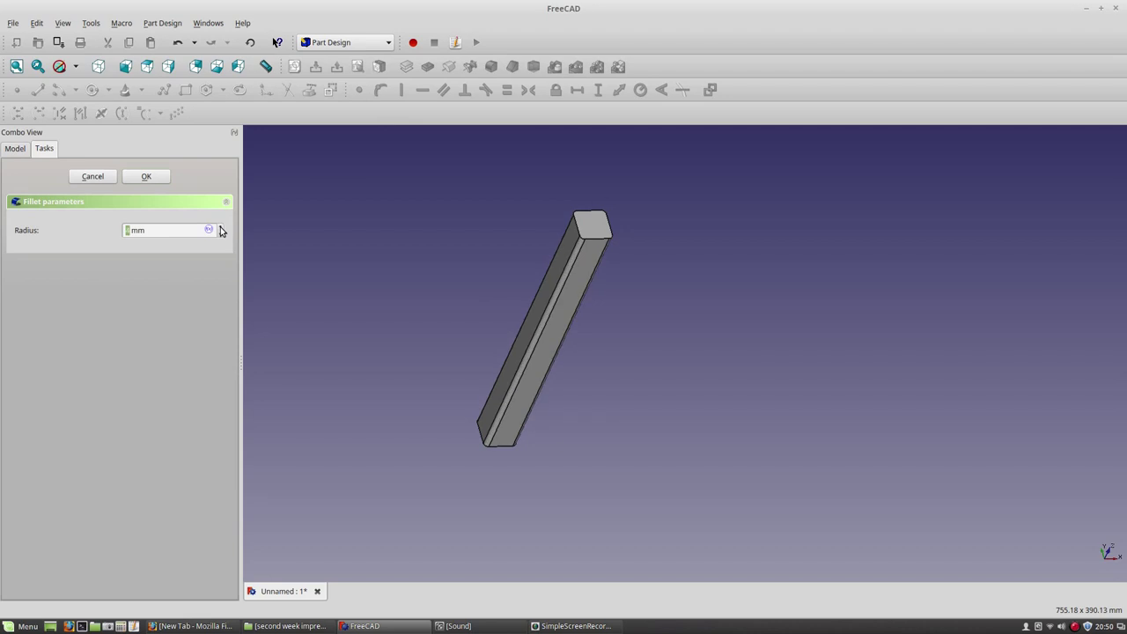
pyautogui.click(221, 229)
pyautogui.click(146, 177)
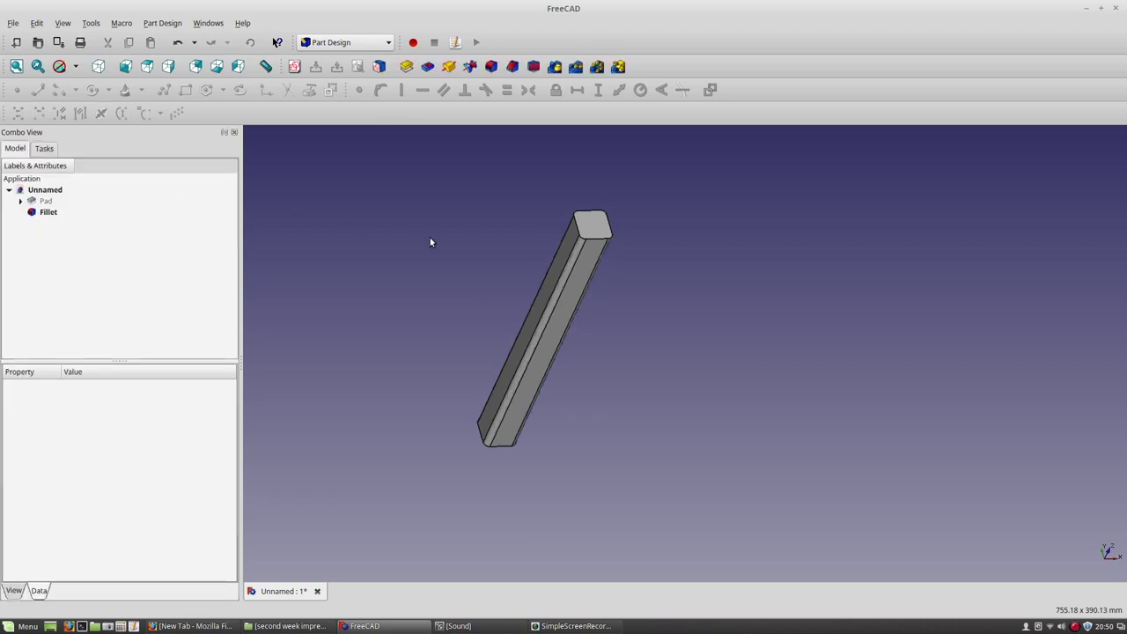
# Start a new empty document.
pyautogui.scroll(2, 622, 209)
pyautogui.scroll(-2, 594, 234)
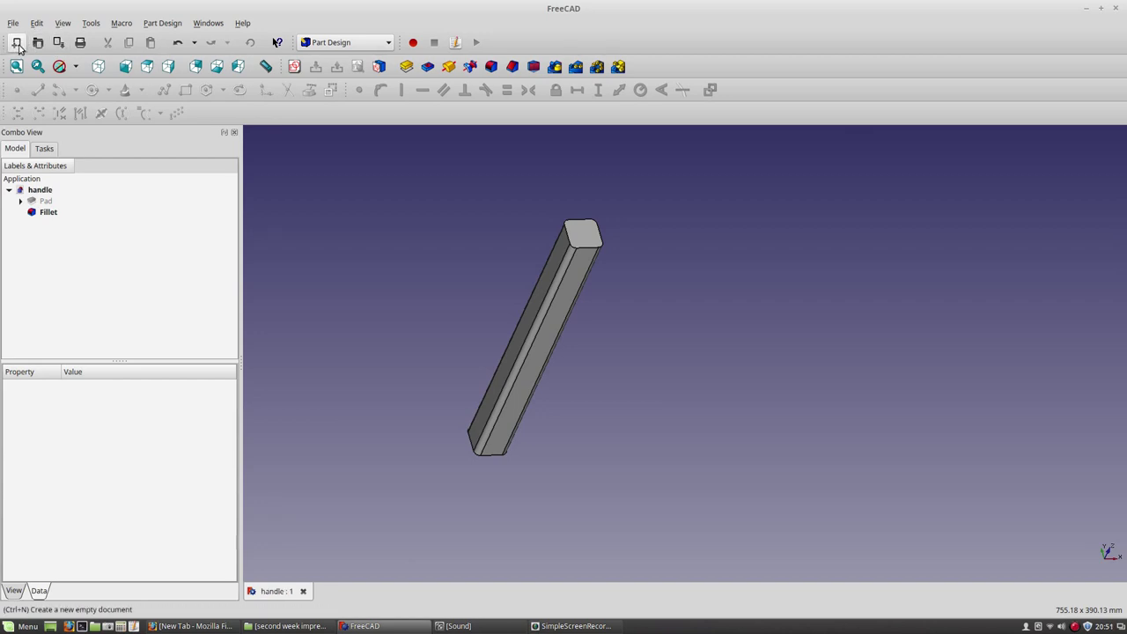
pyautogui.click(16, 43)
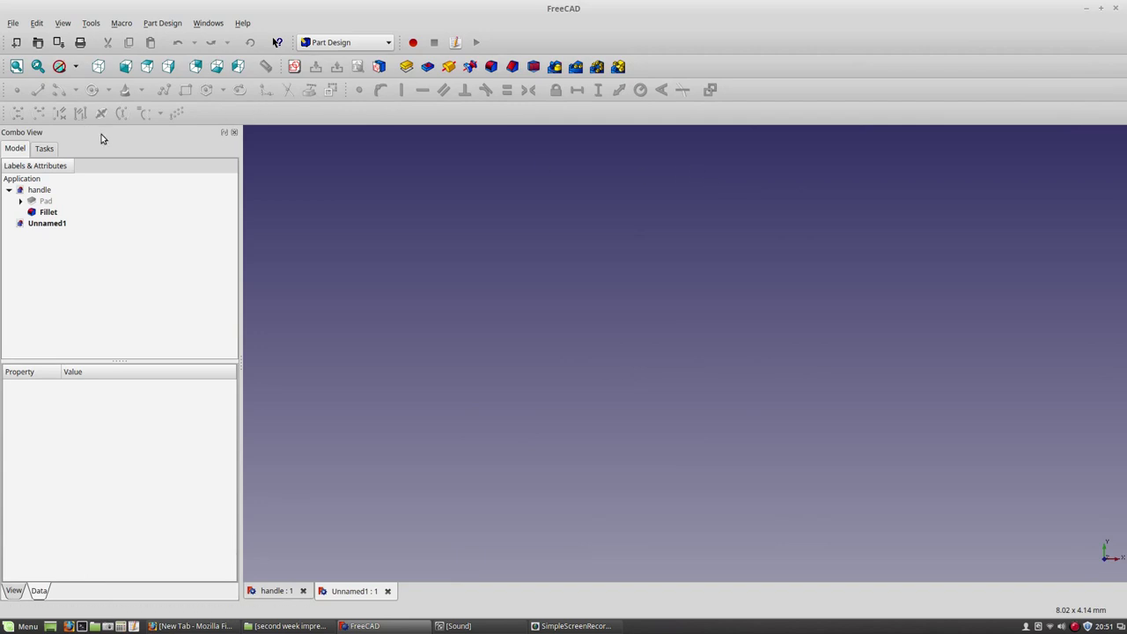
# Start a sketch on the XY-Plane and draw a rectangle from the origin.
pyautogui.click(294, 67)
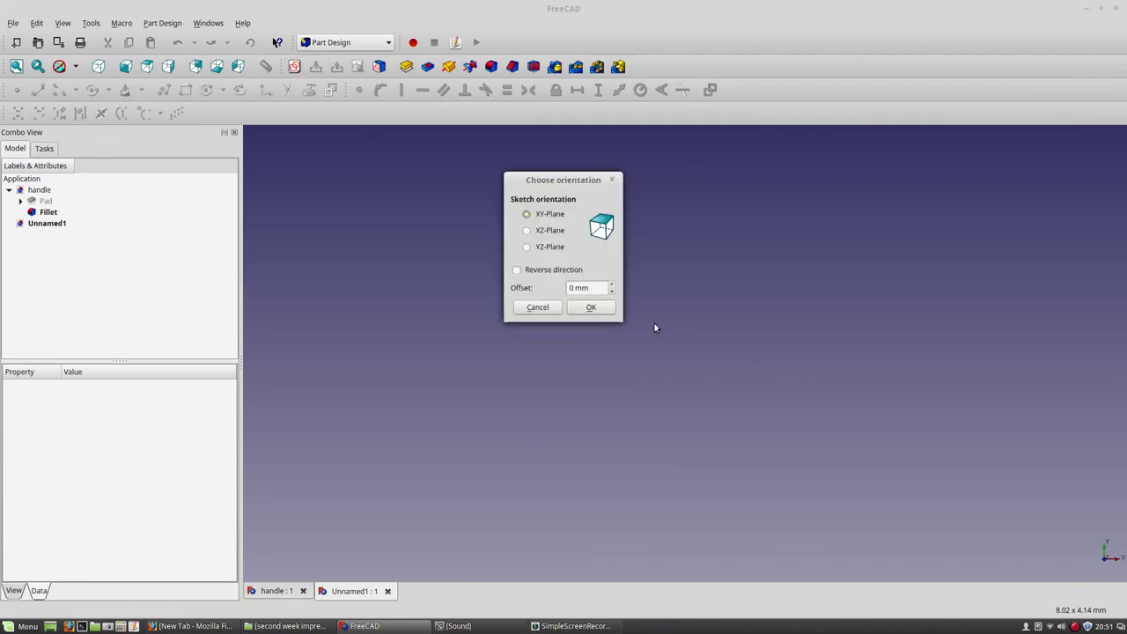
pyautogui.click(588, 308)
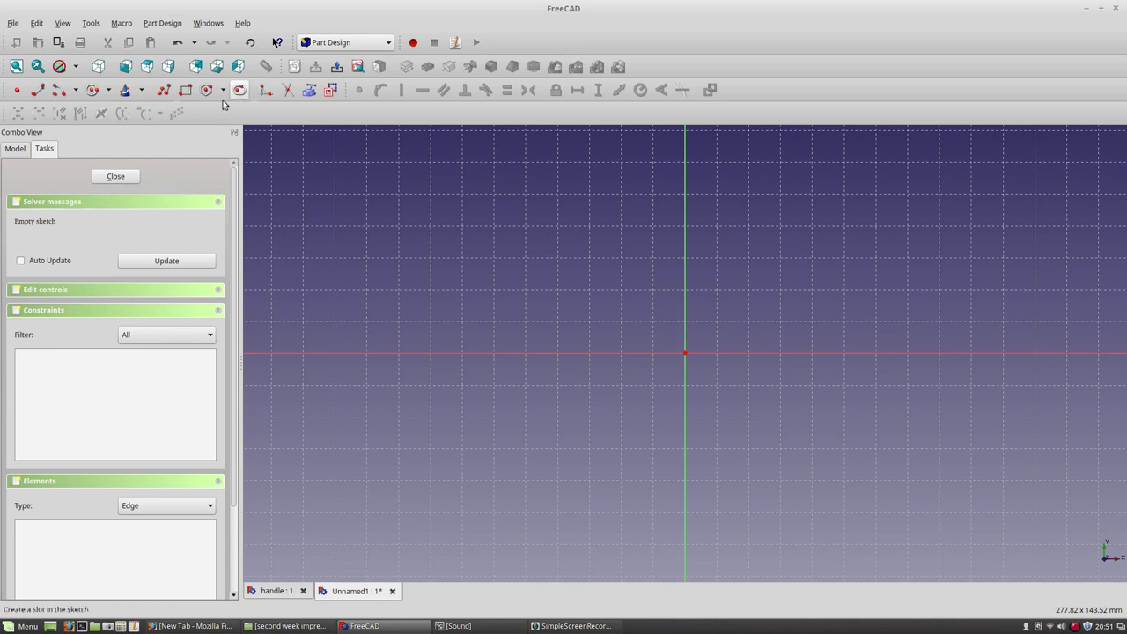
pyautogui.click(185, 91)
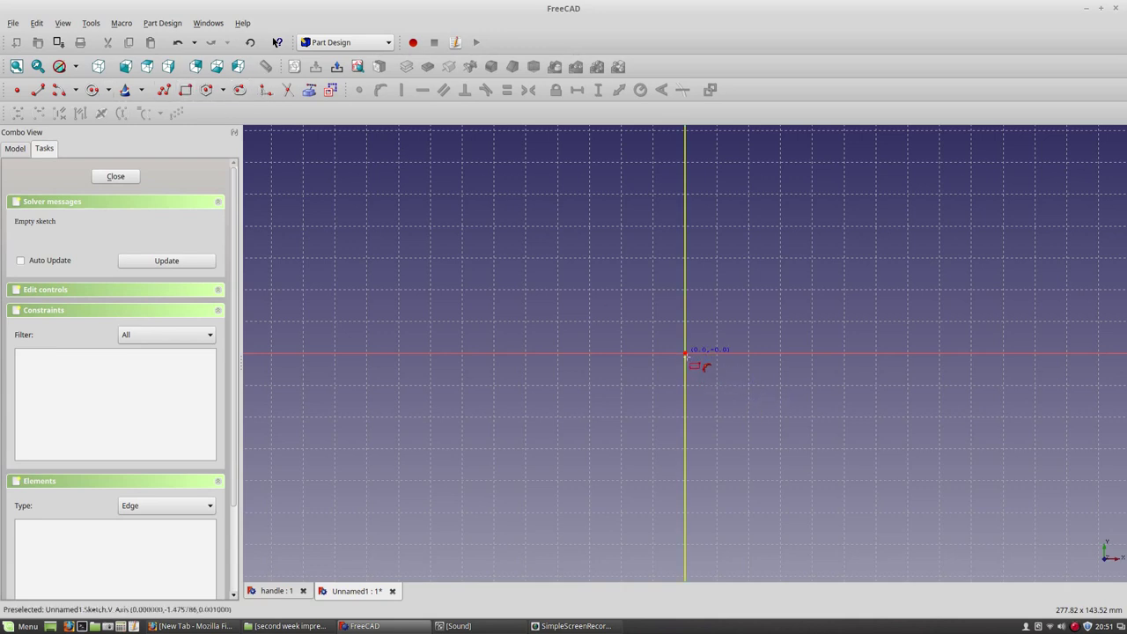
pyautogui.click(686, 353)
pyautogui.click(844, 246)
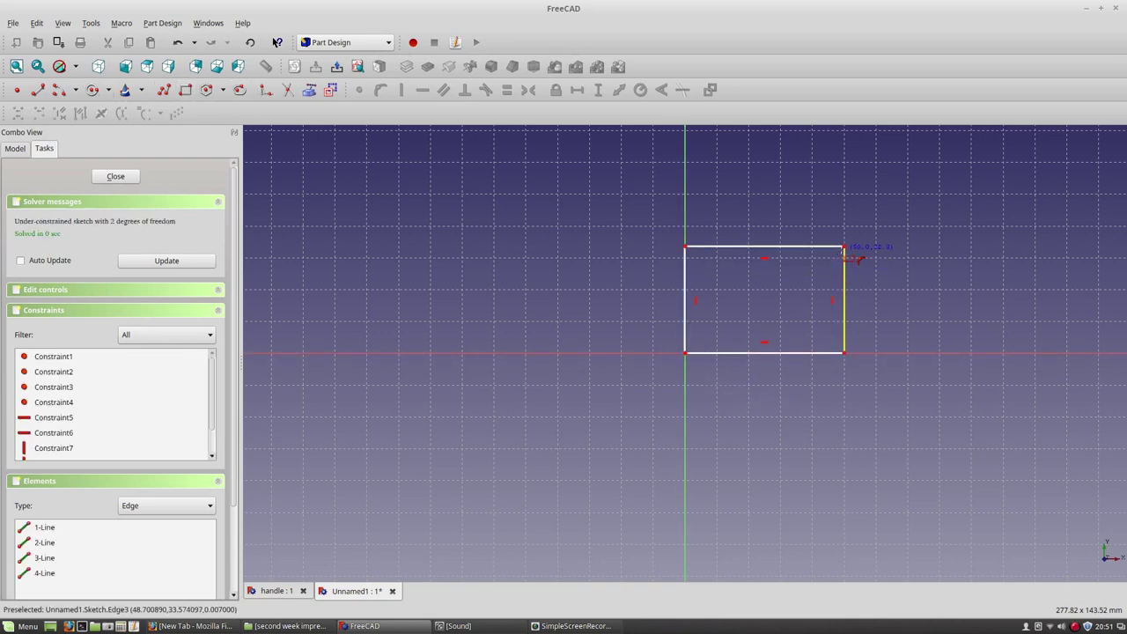
# Constrain the rectangle's top edge to a 100 mm horizontal length.
pyautogui.click(762, 247)
pyautogui.click(577, 91)
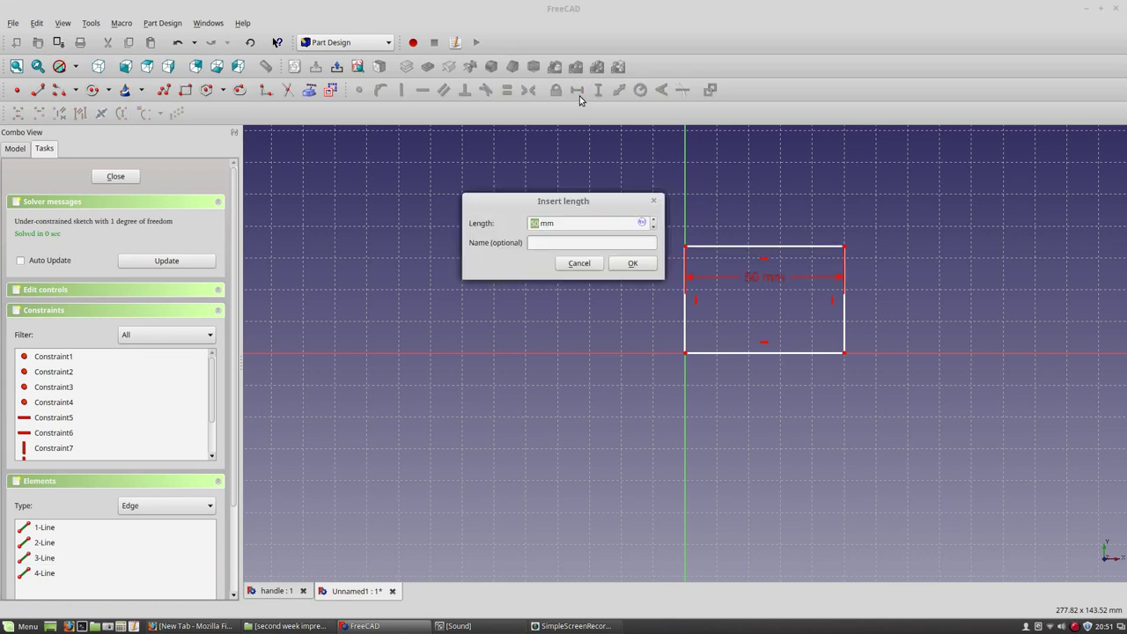
pyautogui.write('100')
pyautogui.press('Return')
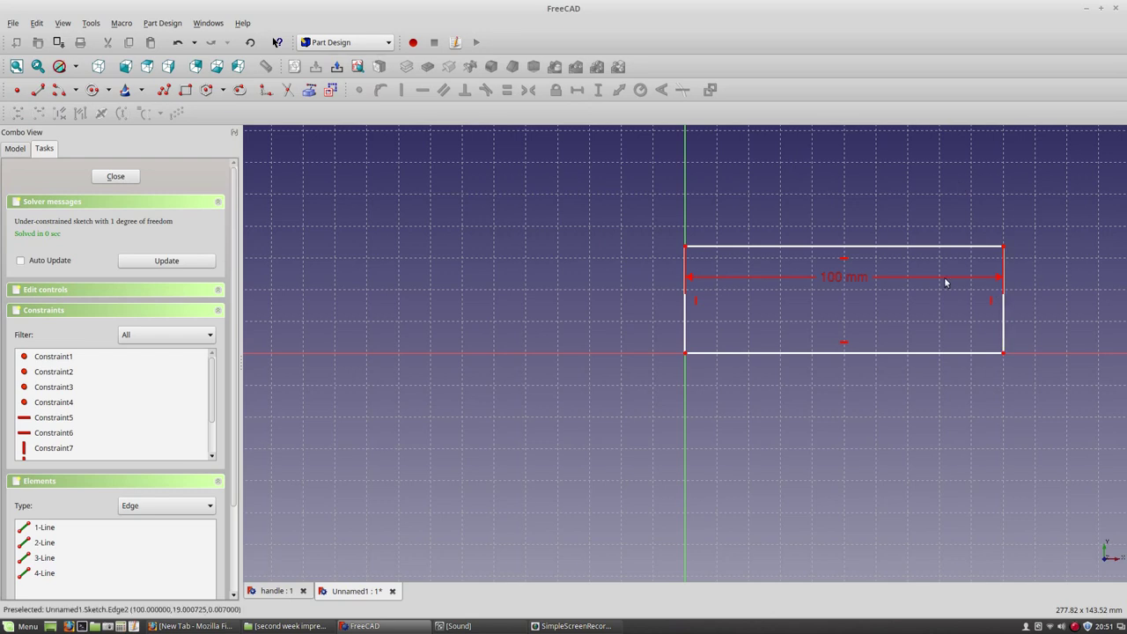
pyautogui.moveTo(840, 276); pyautogui.dragTo(830, 204)
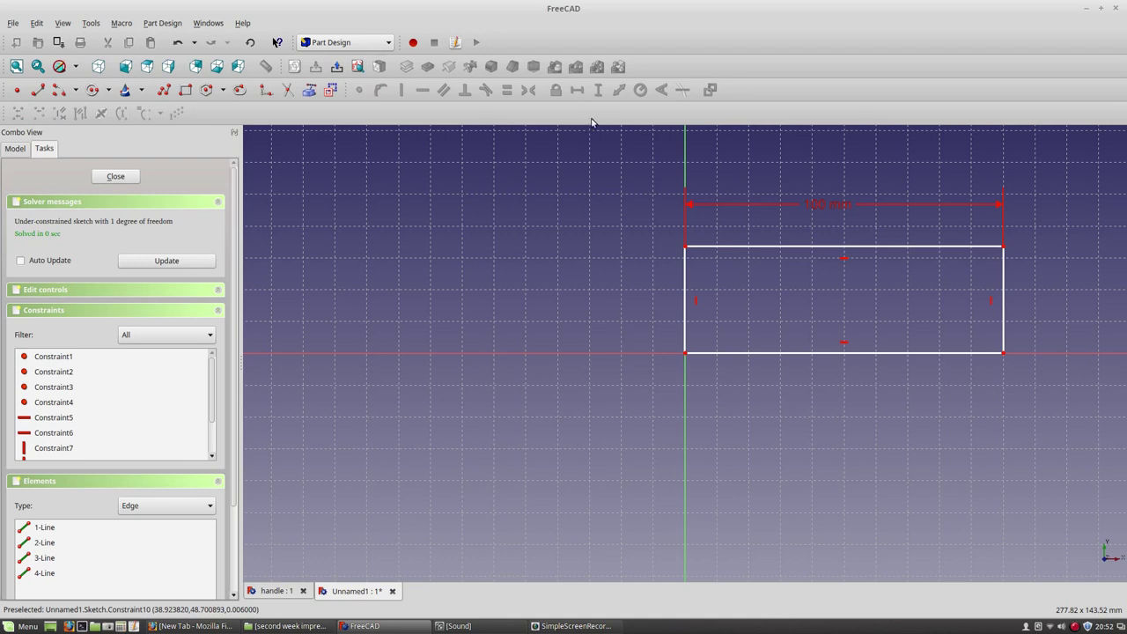
# Set the right edge's vertical length to 60 mm, correcting the initial 75, and close the sketch.
pyautogui.click(1005, 284)
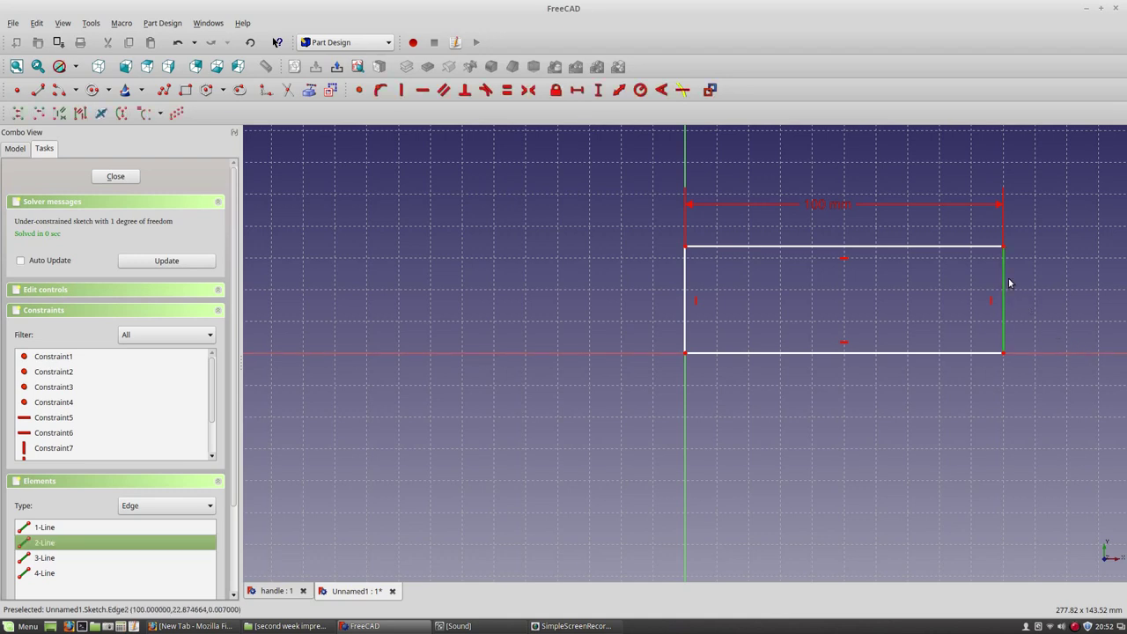
pyautogui.click(596, 92)
pyautogui.write('75')
pyautogui.press('Return')
pyautogui.scroll(-2, 678, 330)
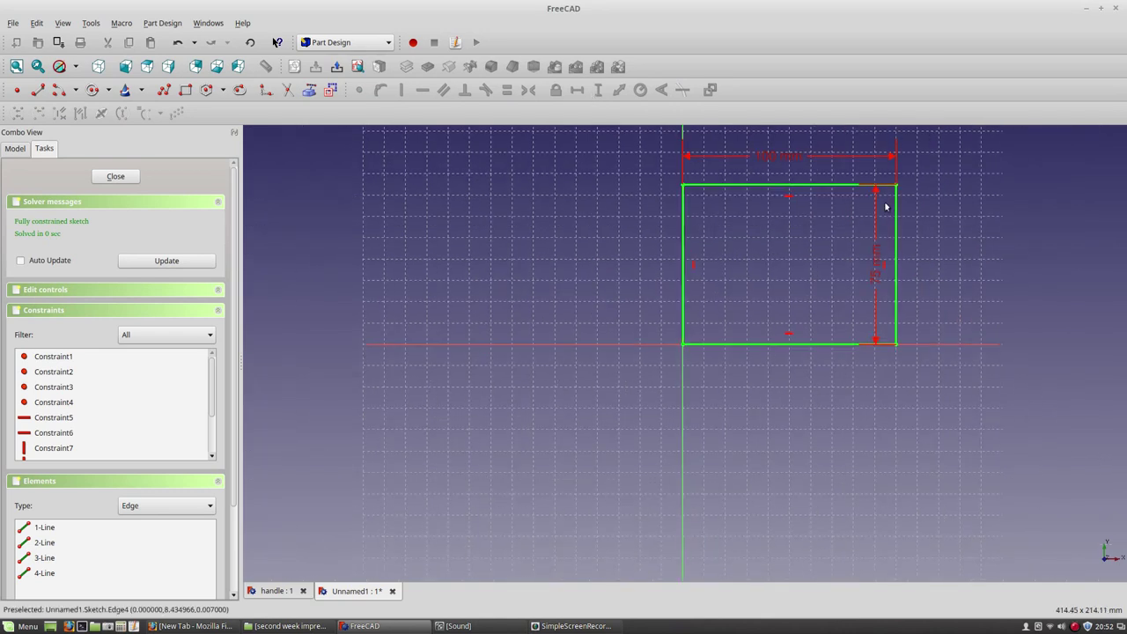
pyautogui.doubleClick(876, 255)
pyautogui.write('60')
pyautogui.press('Return')
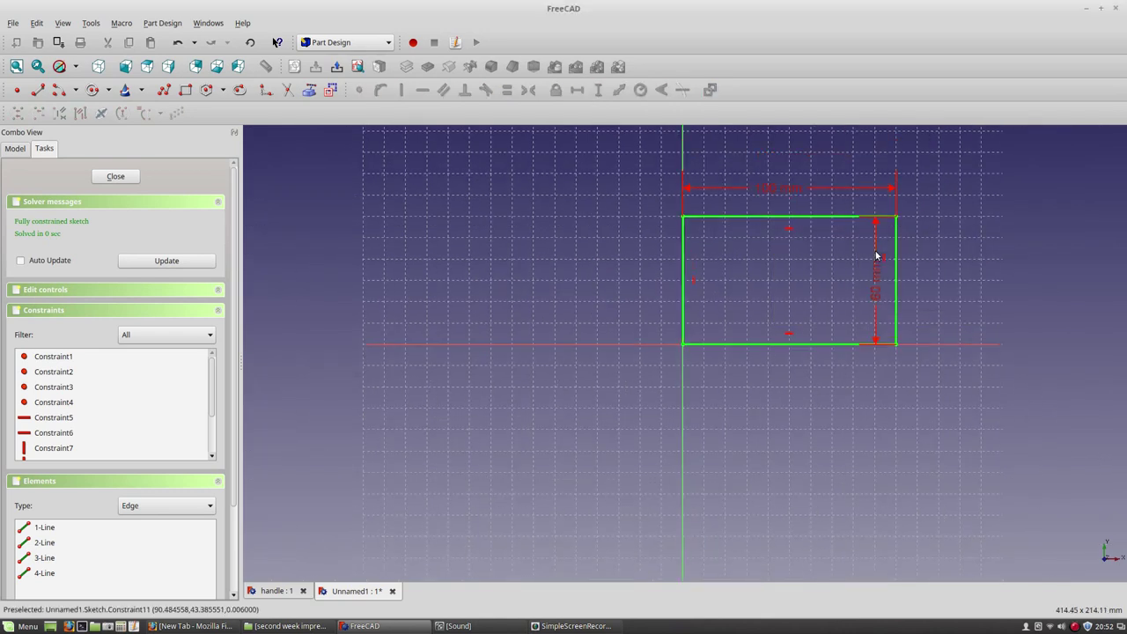
pyautogui.moveTo(886, 280); pyautogui.dragTo(918, 261)
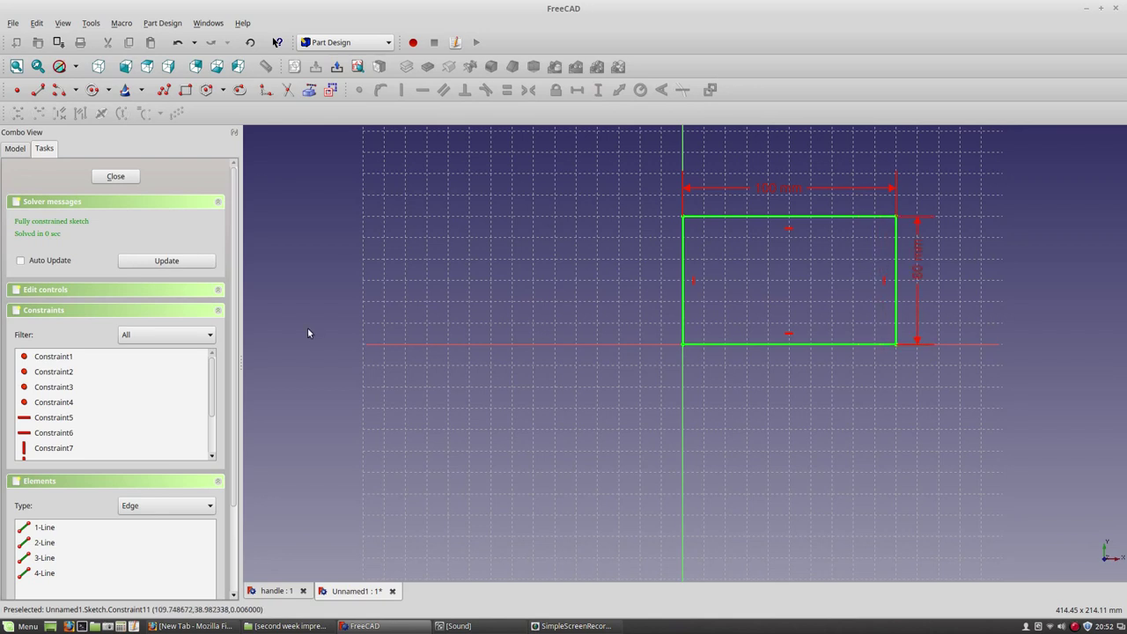
pyautogui.click(116, 176)
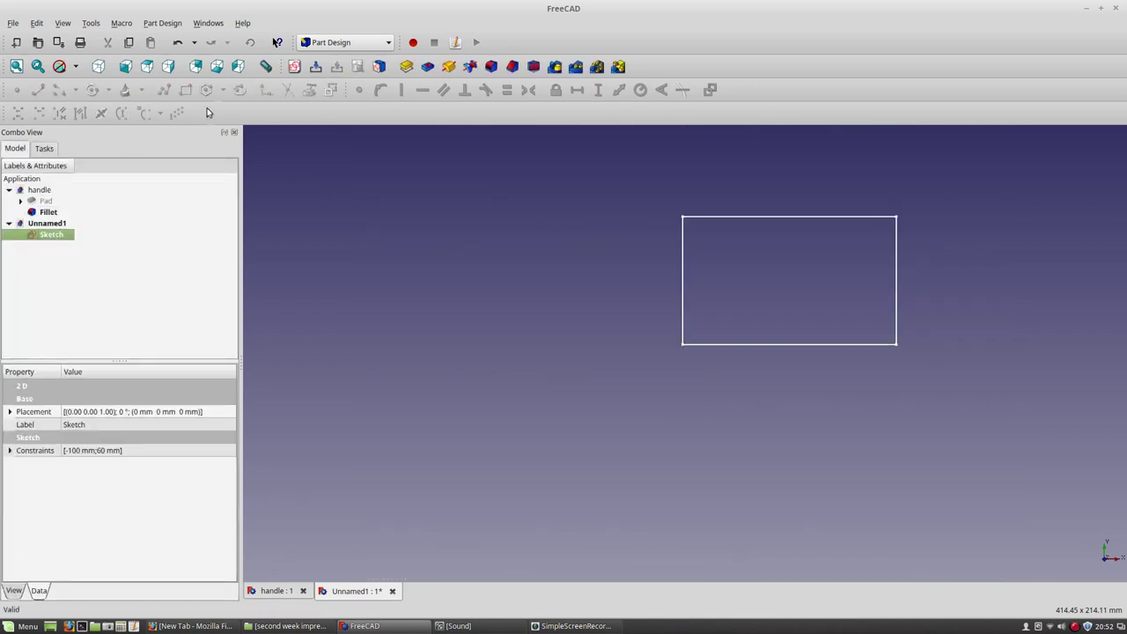
# Pad the rectangle 60 mm into a solid block.
pyautogui.click(405, 67)
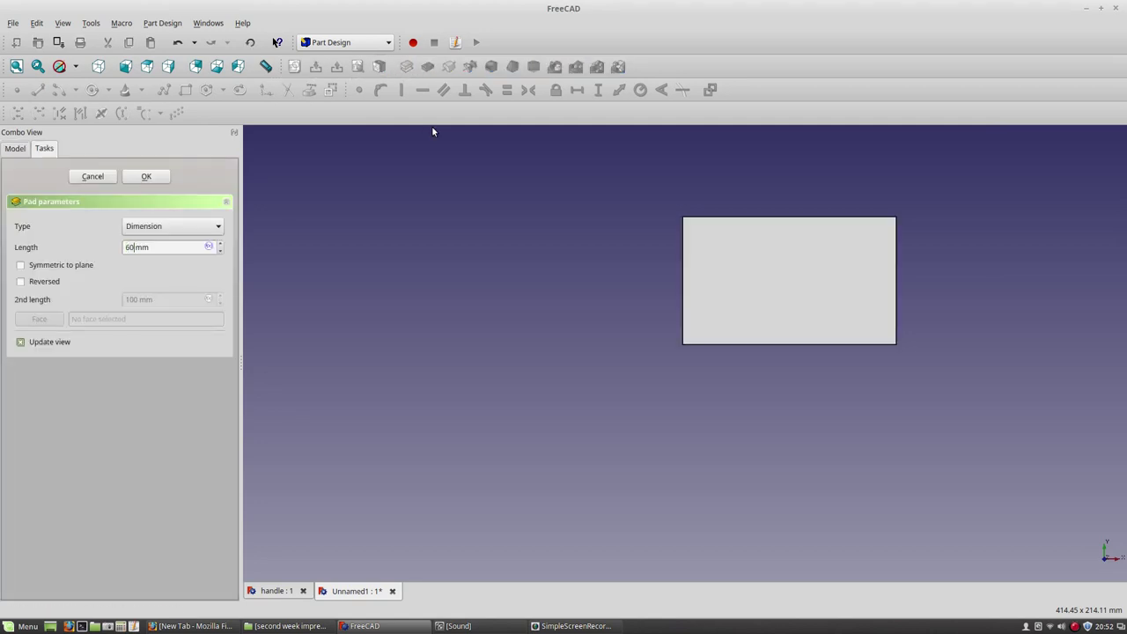
pyautogui.press('Return')
pyautogui.moveTo(640, 254); pyautogui.dragTo(747, 372, button='middle')
# Start a new sketch on the block's top face.
pyautogui.scroll(2, 830, 212)
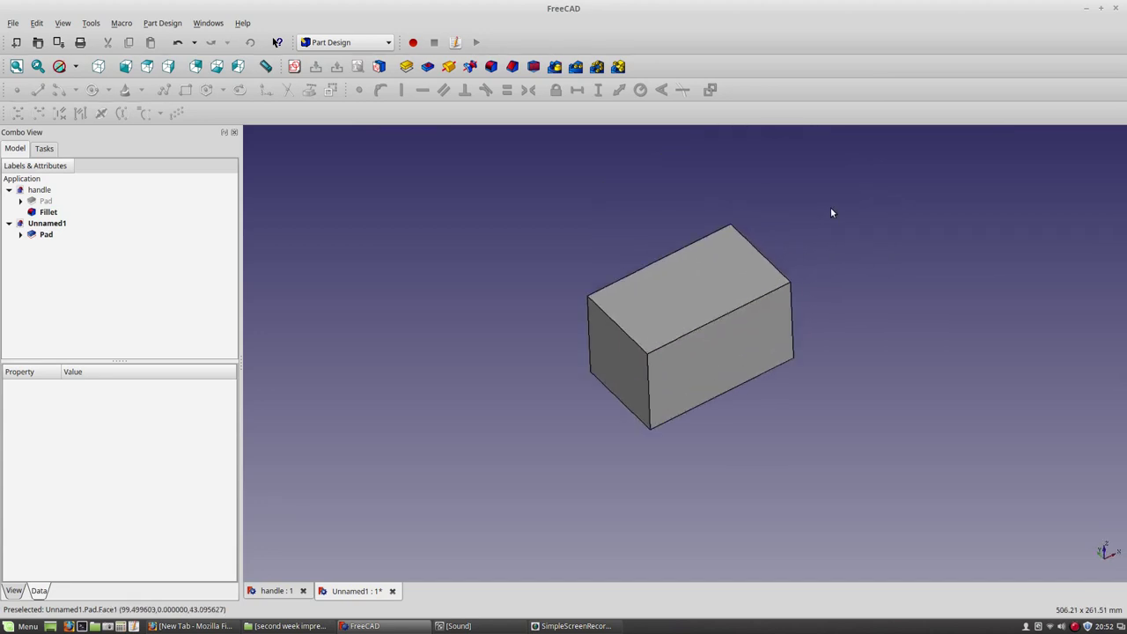
pyautogui.click(675, 304)
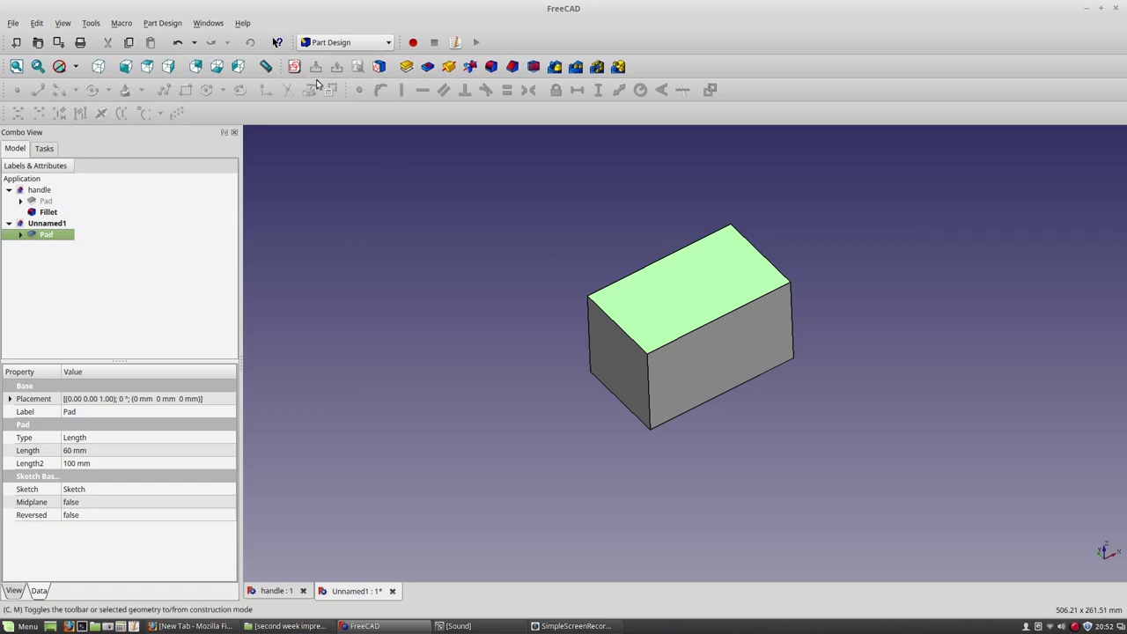
pyautogui.click(294, 67)
pyautogui.scroll(3, 826, 299)
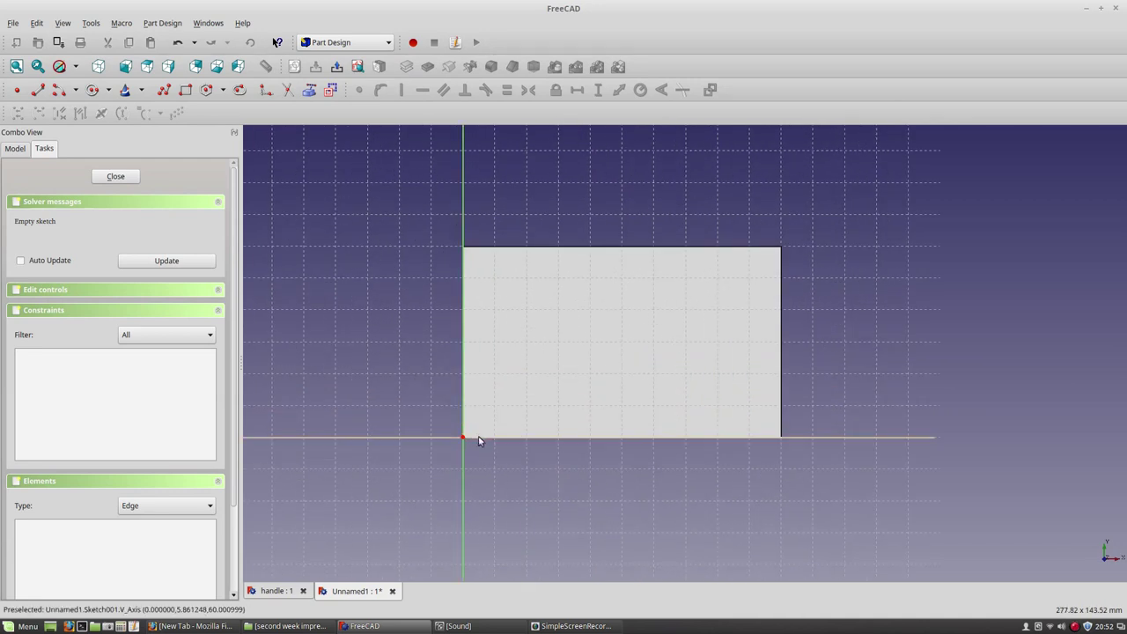
# Draw a rectangle on the block's top face.
pyautogui.click(309, 90)
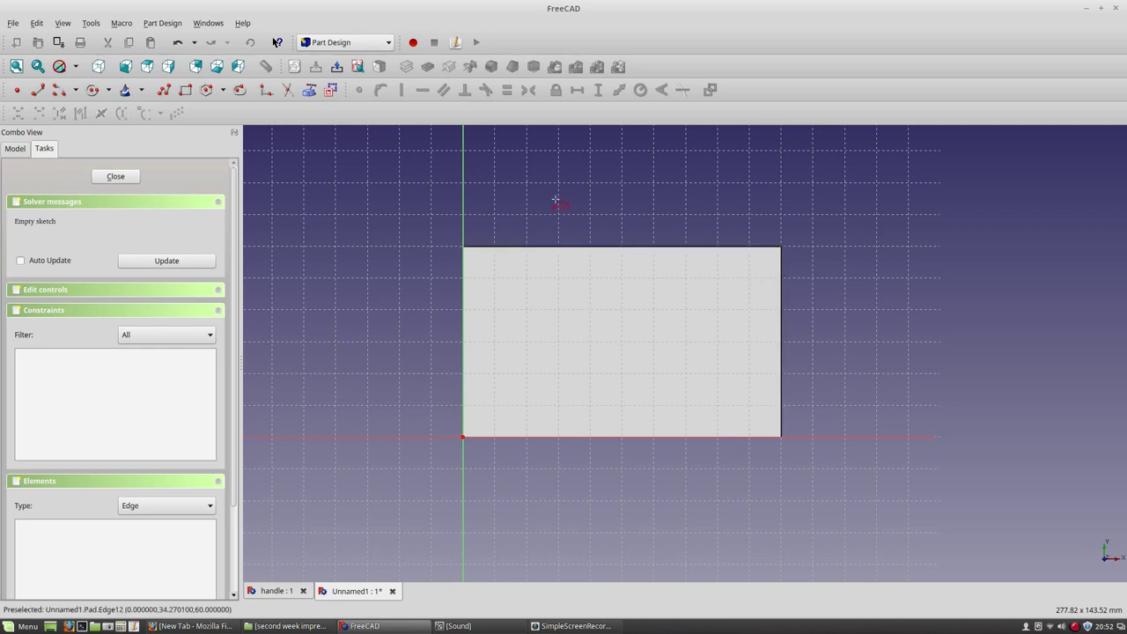
pyautogui.click(185, 90)
pyautogui.click(565, 381)
pyautogui.click(652, 285)
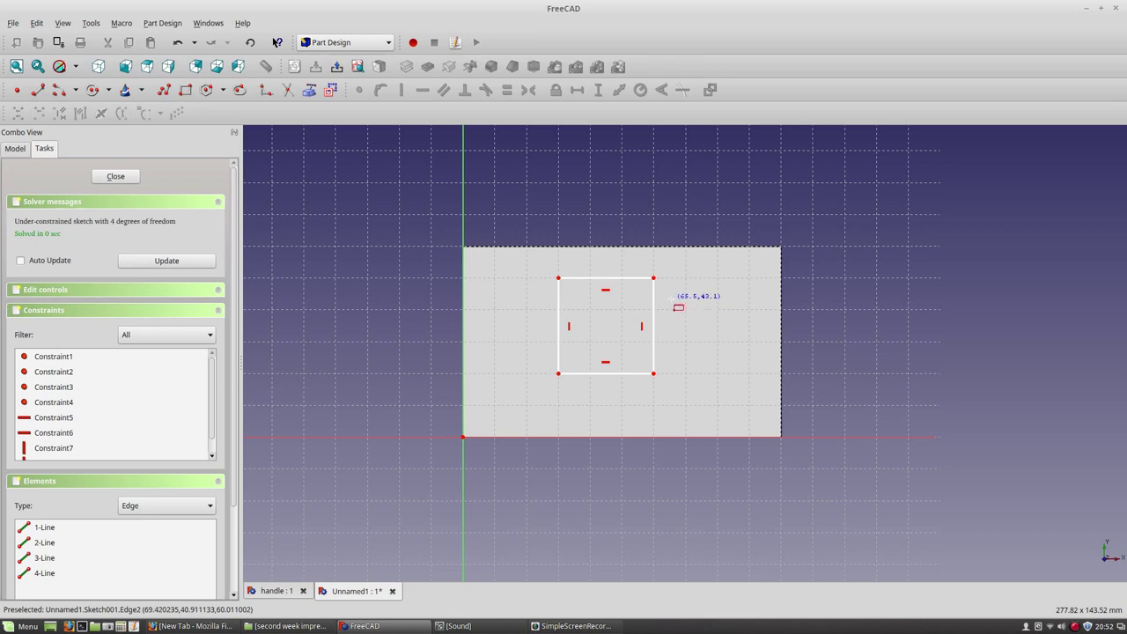
# Constrain the square to 30 mm by 30 mm, shift it into place, and close the sketch.
pyautogui.click(614, 279)
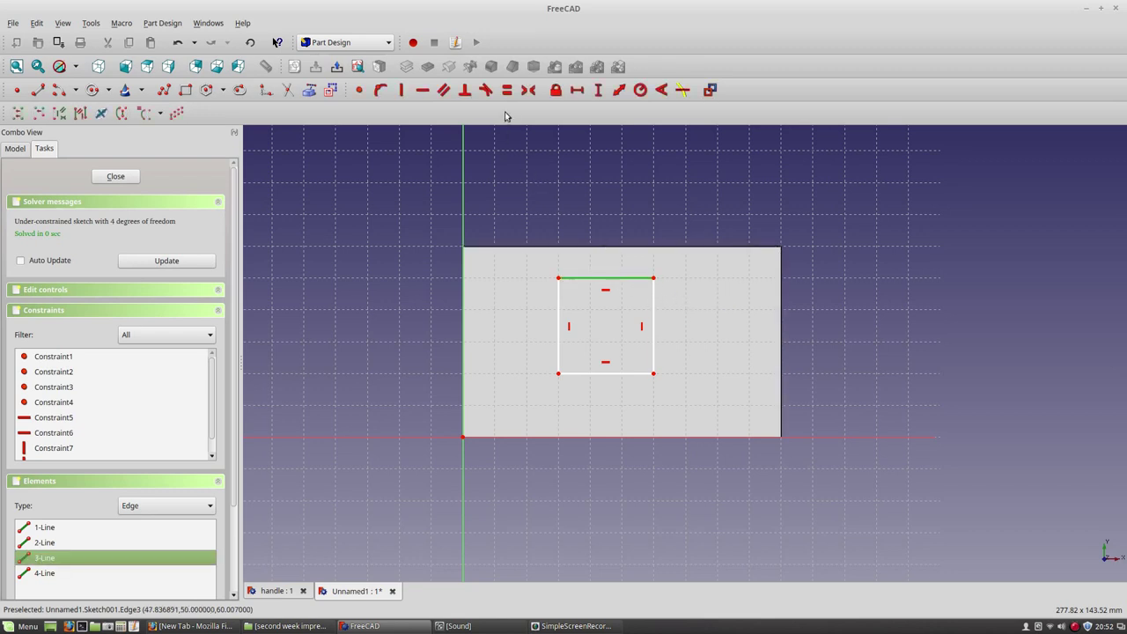
pyautogui.click(577, 90)
pyautogui.click(632, 262)
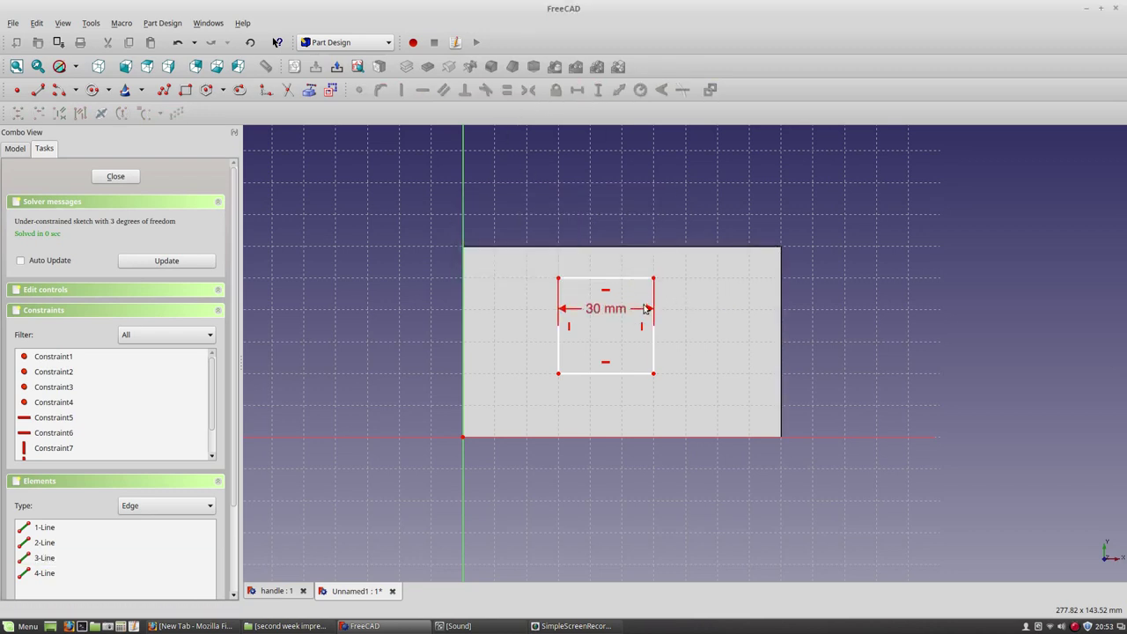
pyautogui.click(654, 335)
pyautogui.click(597, 89)
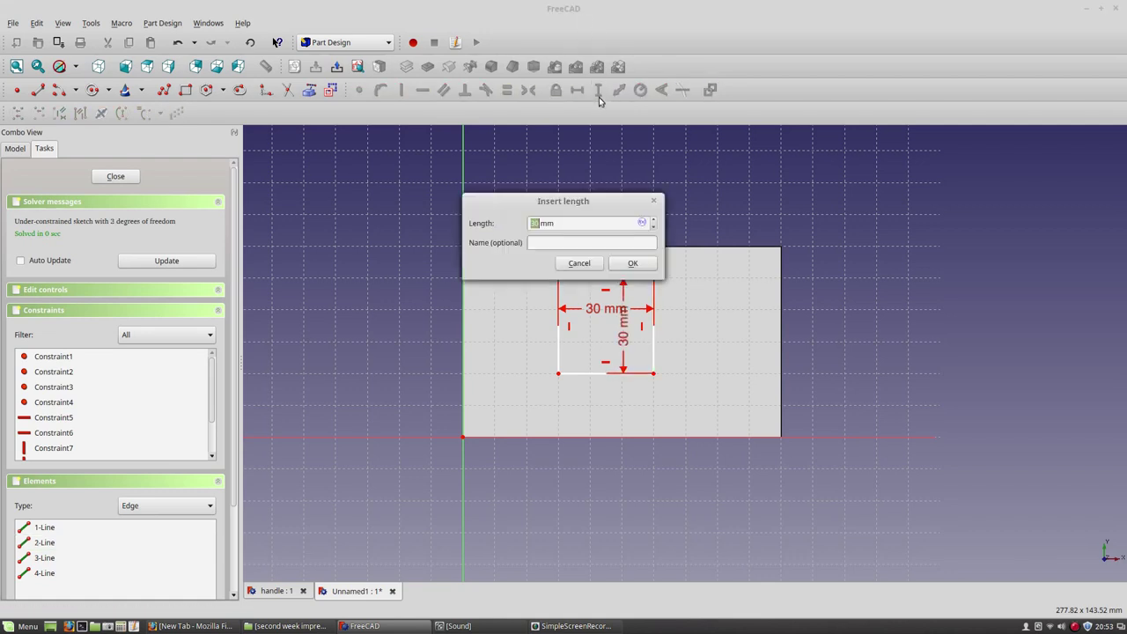
pyautogui.click(630, 270)
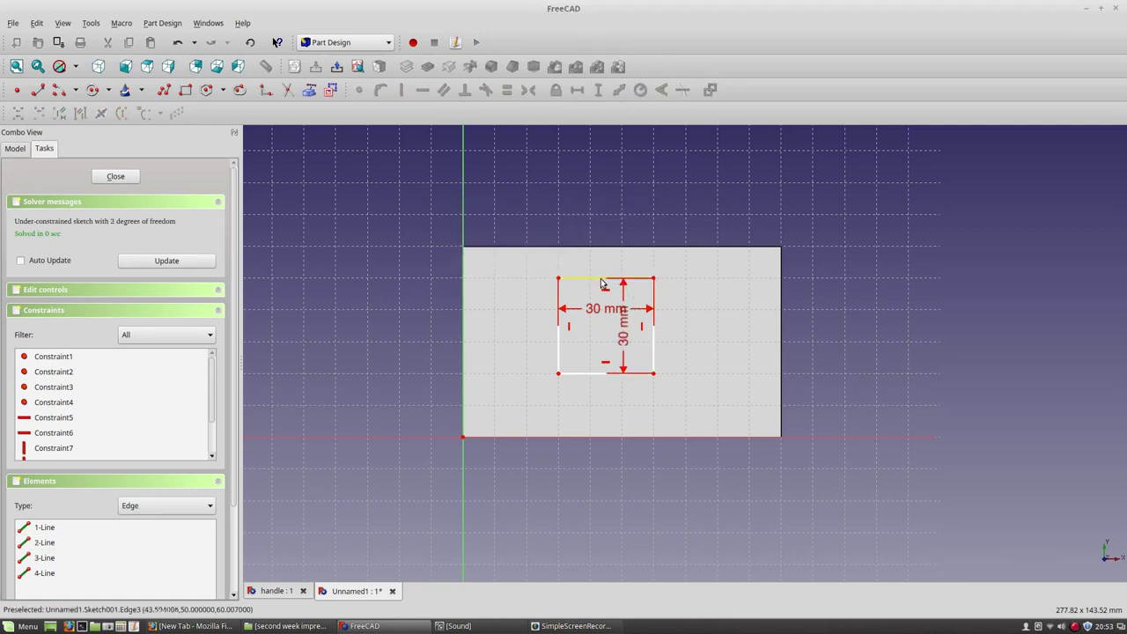
pyautogui.moveTo(601, 281)
pyautogui.mouseDown()
pyautogui.moveTo(627, 299)
pyautogui.moveTo(602, 298)
pyautogui.moveTo(628, 298)
pyautogui.moveTo(617, 298)
pyautogui.mouseUp()
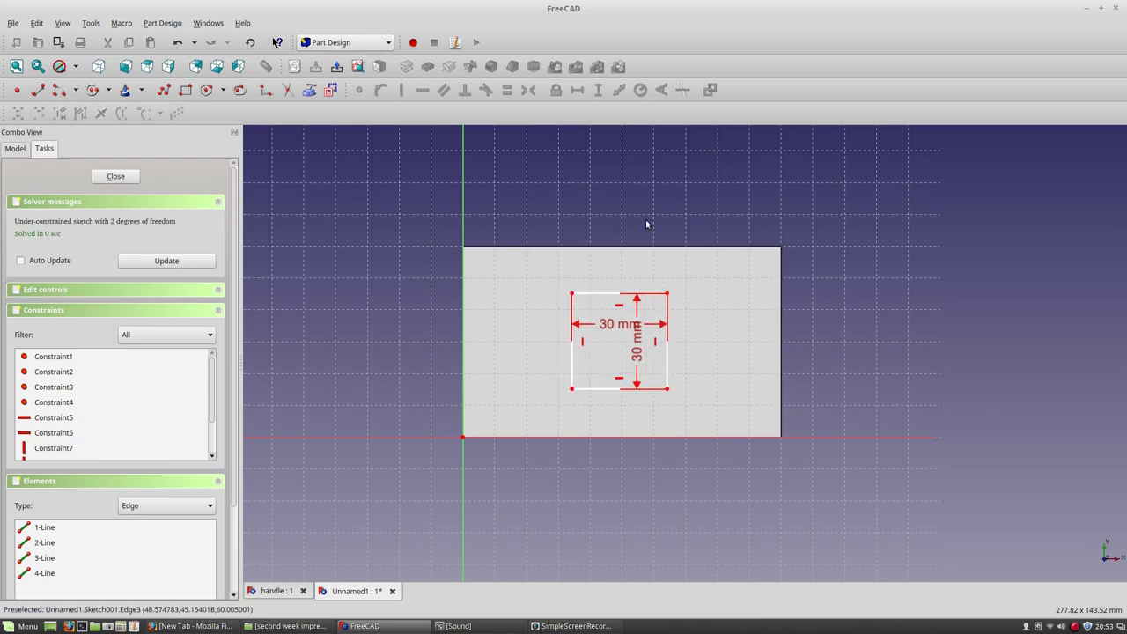
pyautogui.click(116, 177)
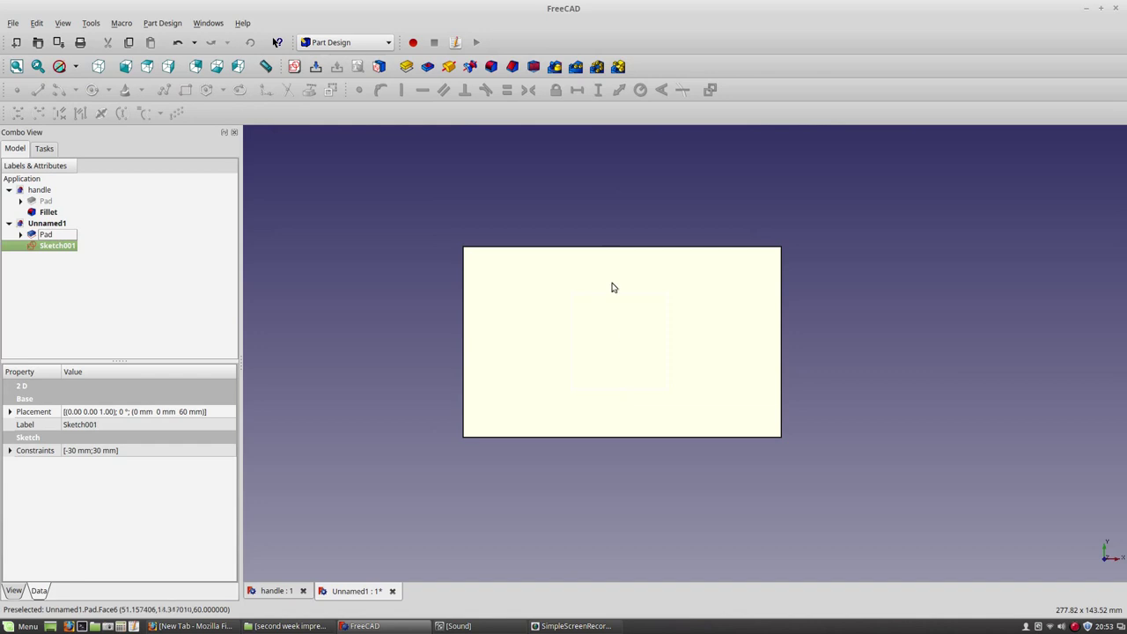
# Pocket the square sketch with type Through all, cutting a hole through the block.
pyautogui.moveTo(689, 347); pyautogui.dragTo(730, 263, button='middle')
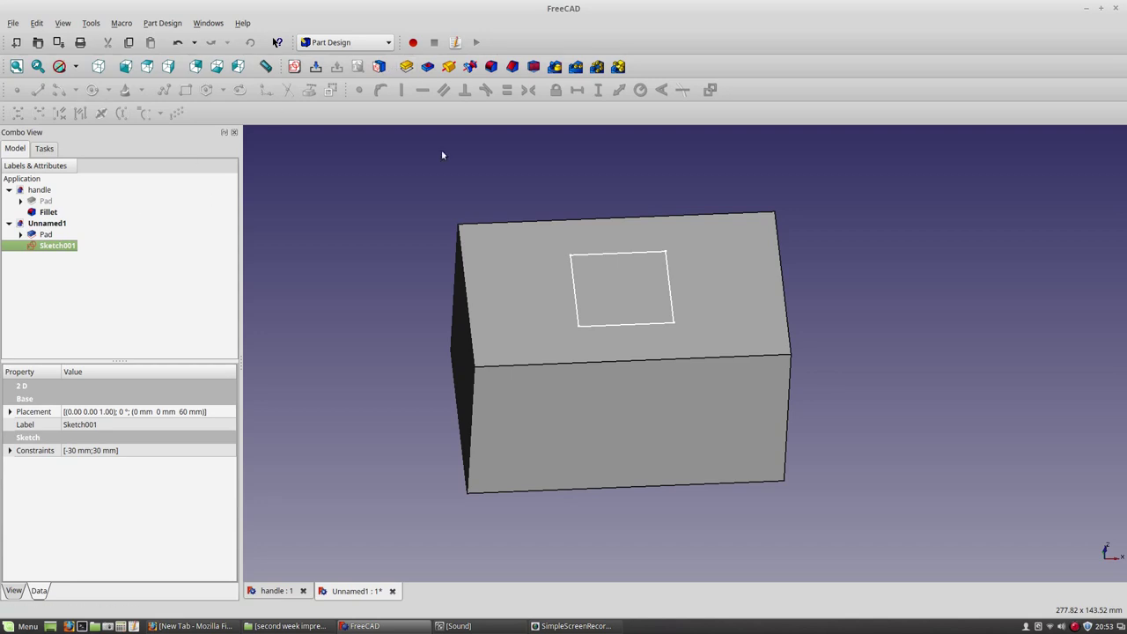
pyautogui.click(427, 67)
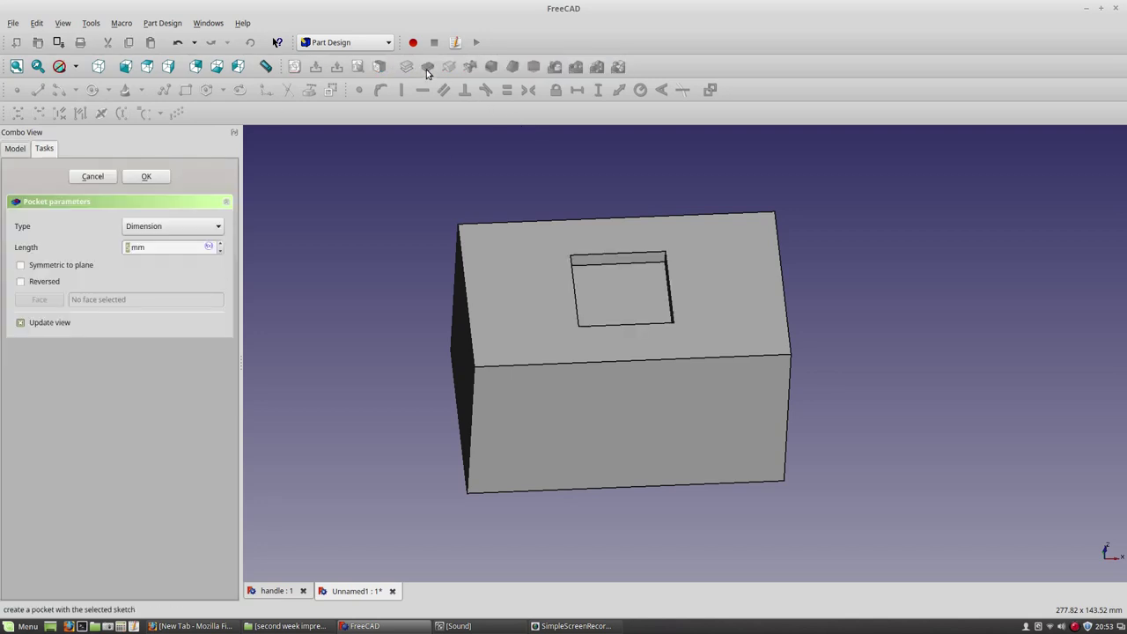
pyautogui.click(219, 227)
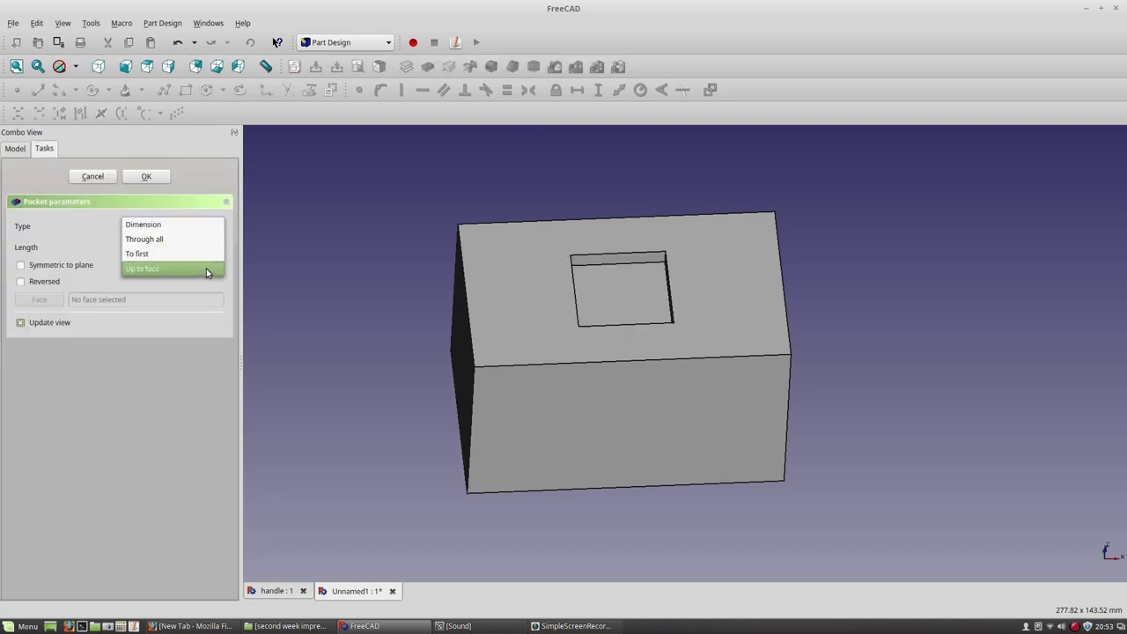
pyautogui.click(200, 243)
pyautogui.scroll(-2, 569, 231)
pyautogui.moveTo(570, 232); pyautogui.dragTo(602, 265, button='middle')
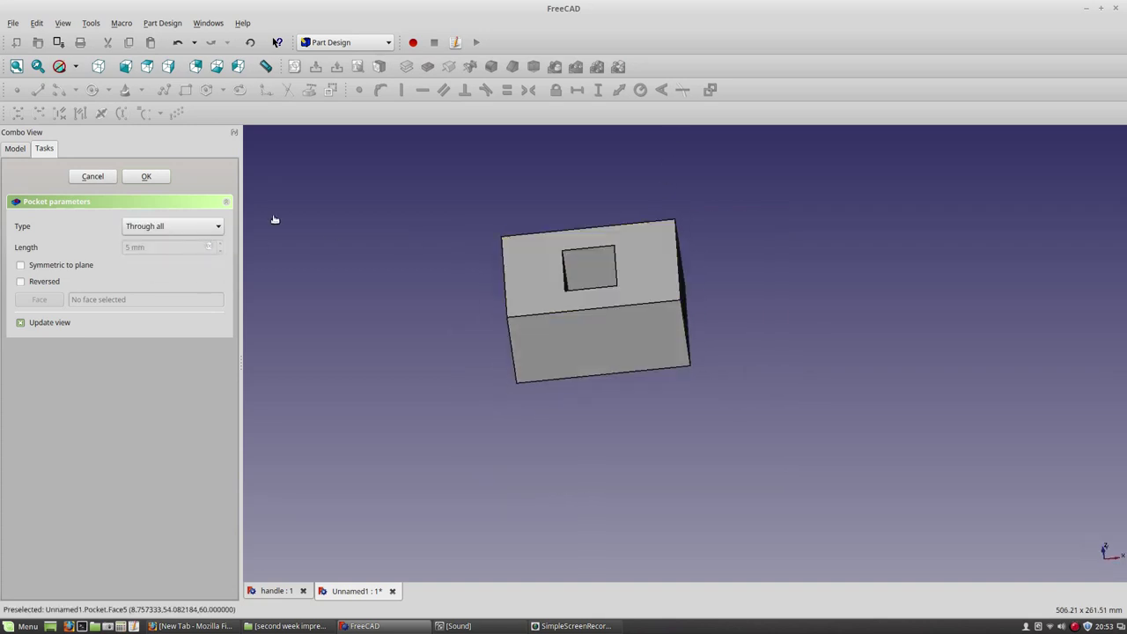
pyautogui.click(143, 177)
pyautogui.moveTo(714, 350); pyautogui.dragTo(606, 292, button='middle')
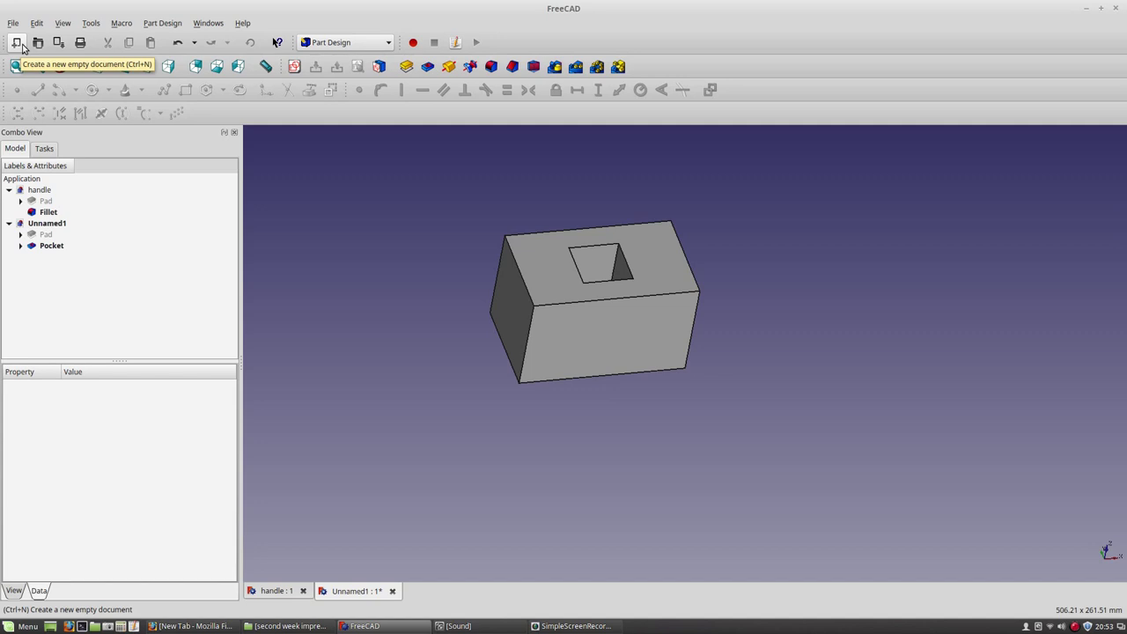
# Pick Assembly 2 from the workbench dropdown.
pyautogui.click(388, 42)
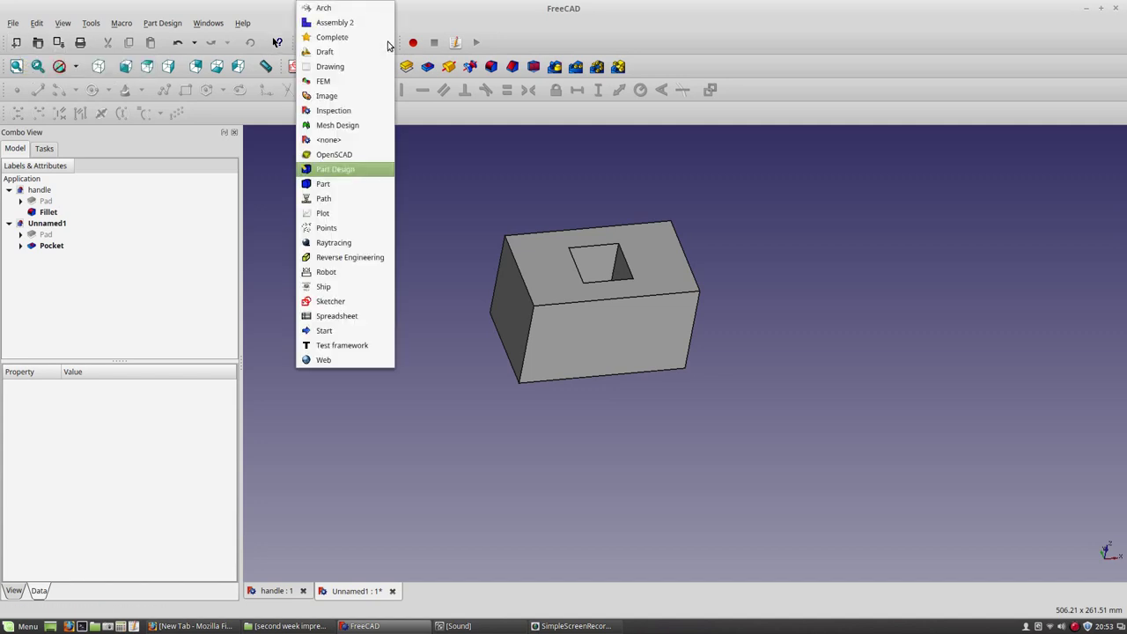
pyautogui.click(341, 28)
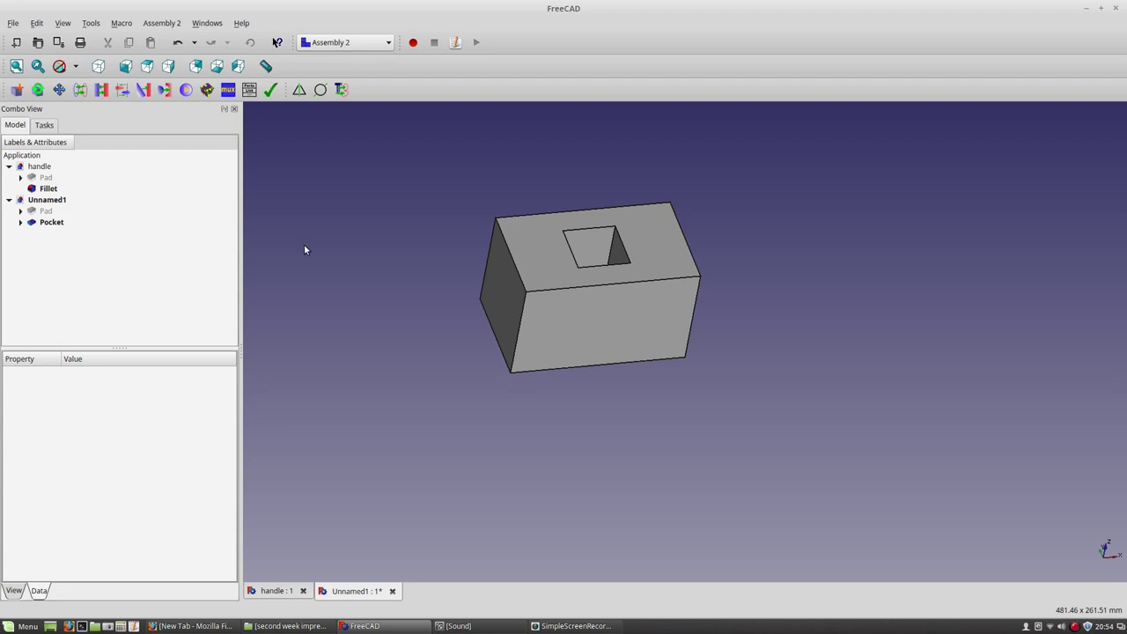
# Save the pocketed block as head.
pyautogui.click(59, 44)
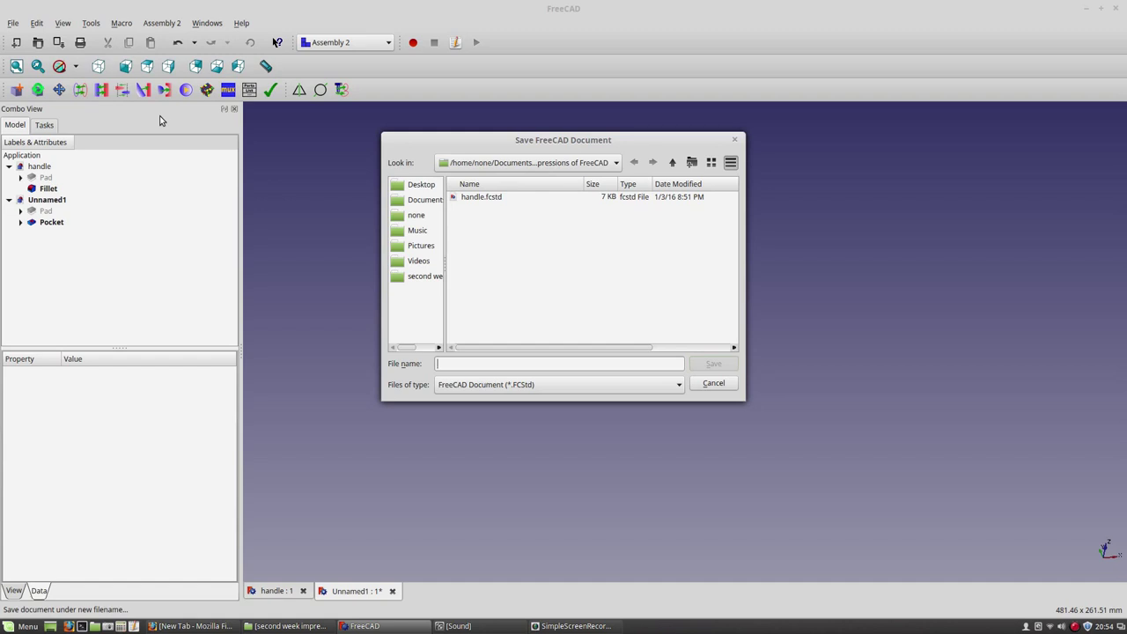
pyautogui.write('head')
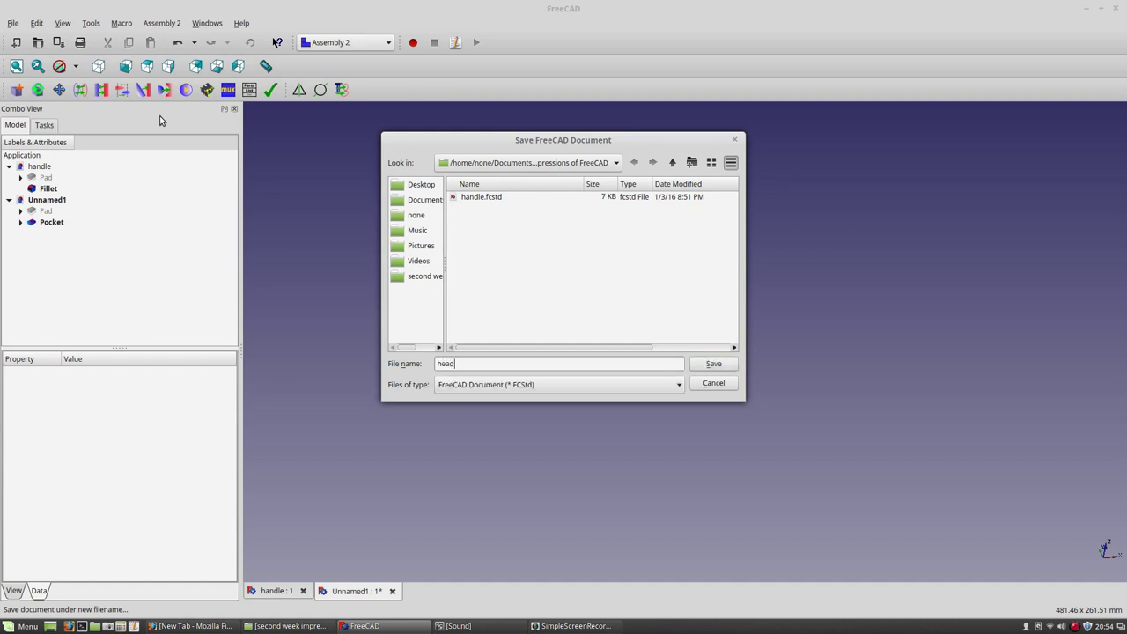
pyautogui.click(701, 362)
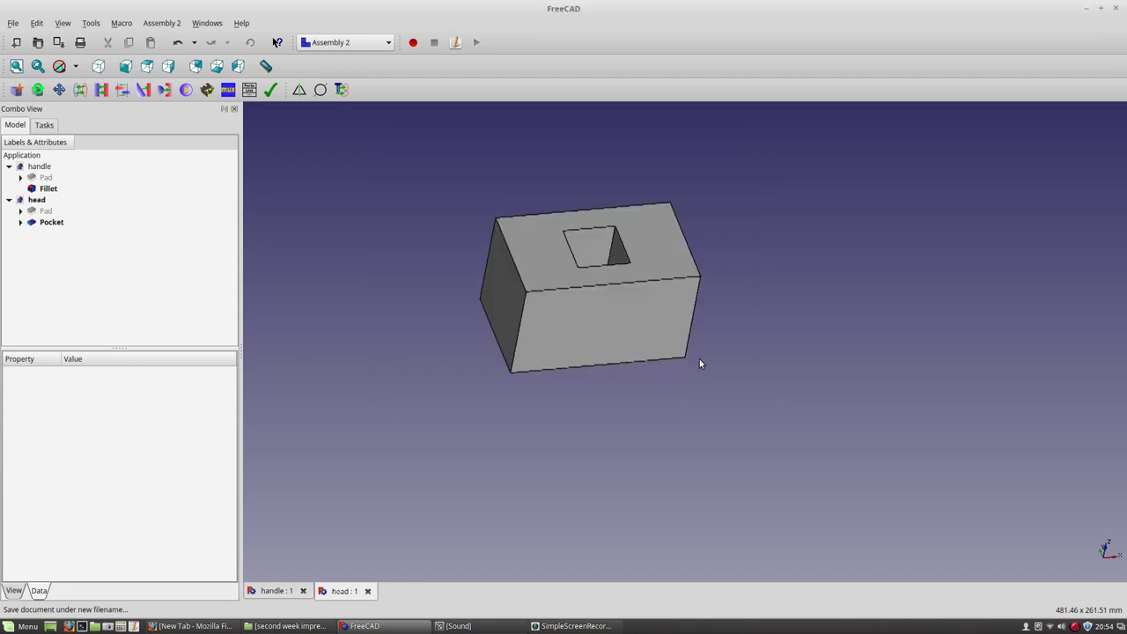
# Create a new document and save it as assembly.
pyautogui.click(16, 42)
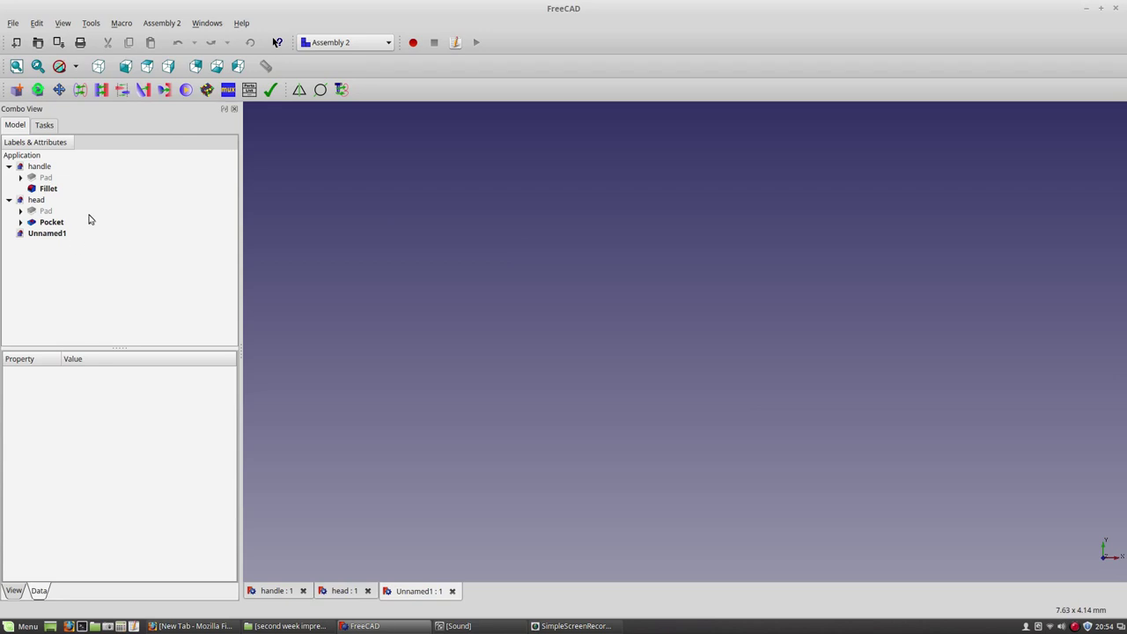
pyautogui.click(60, 43)
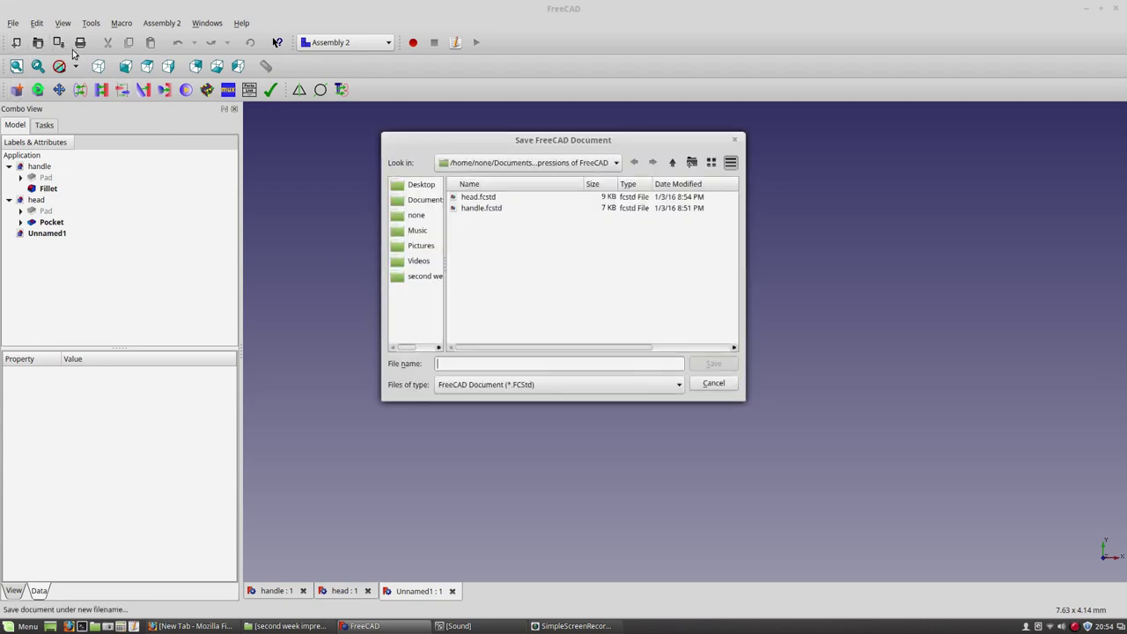
pyautogui.write('assembly')
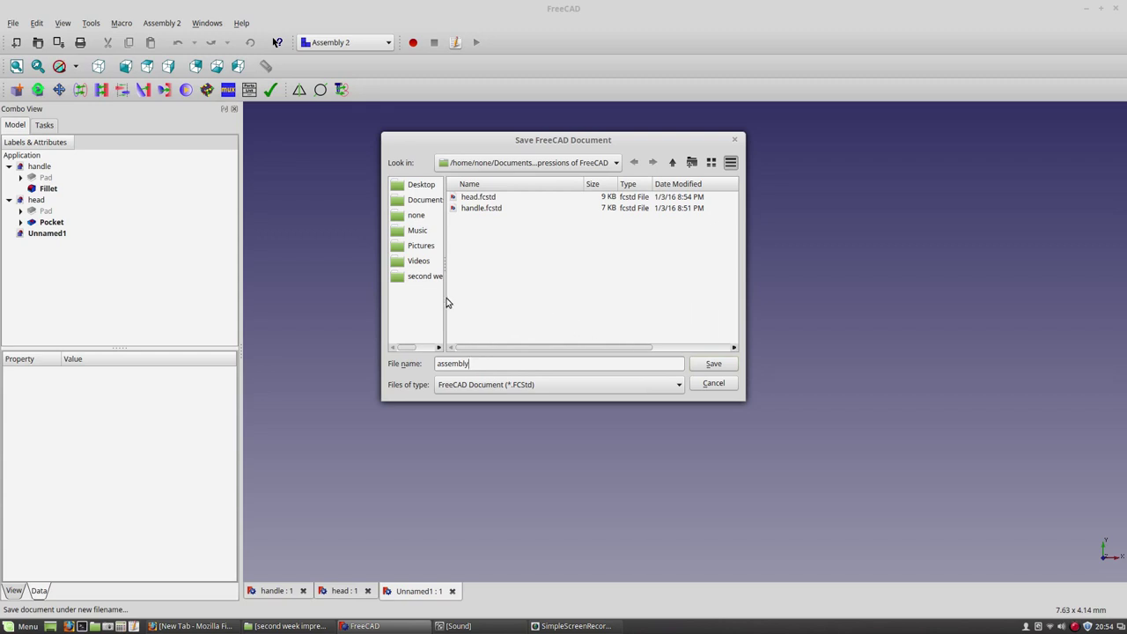
pyautogui.click(710, 367)
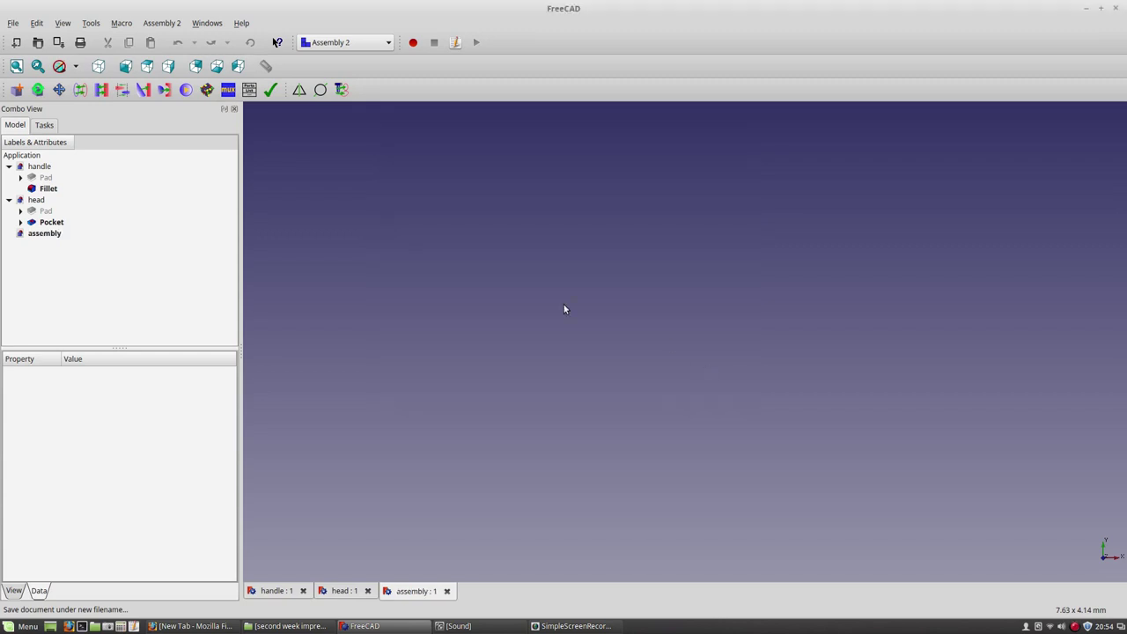
# Import head.fcstd into the assembly as head_01 and orbit to view the block obliquely.
pyautogui.click(18, 91)
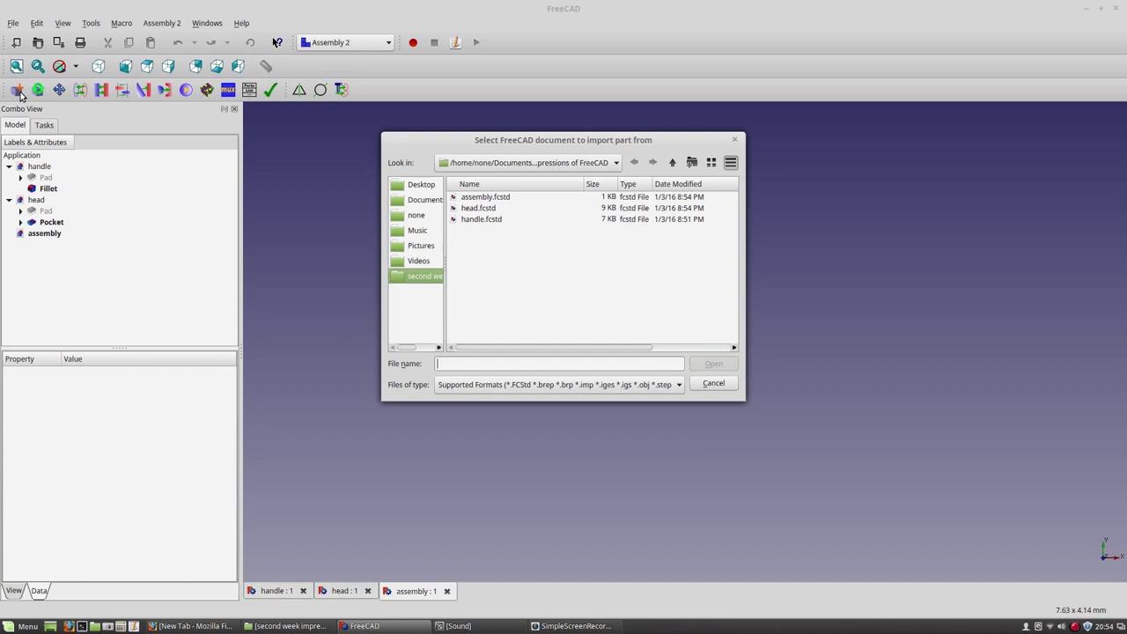
pyautogui.click(480, 209)
pyautogui.click(714, 365)
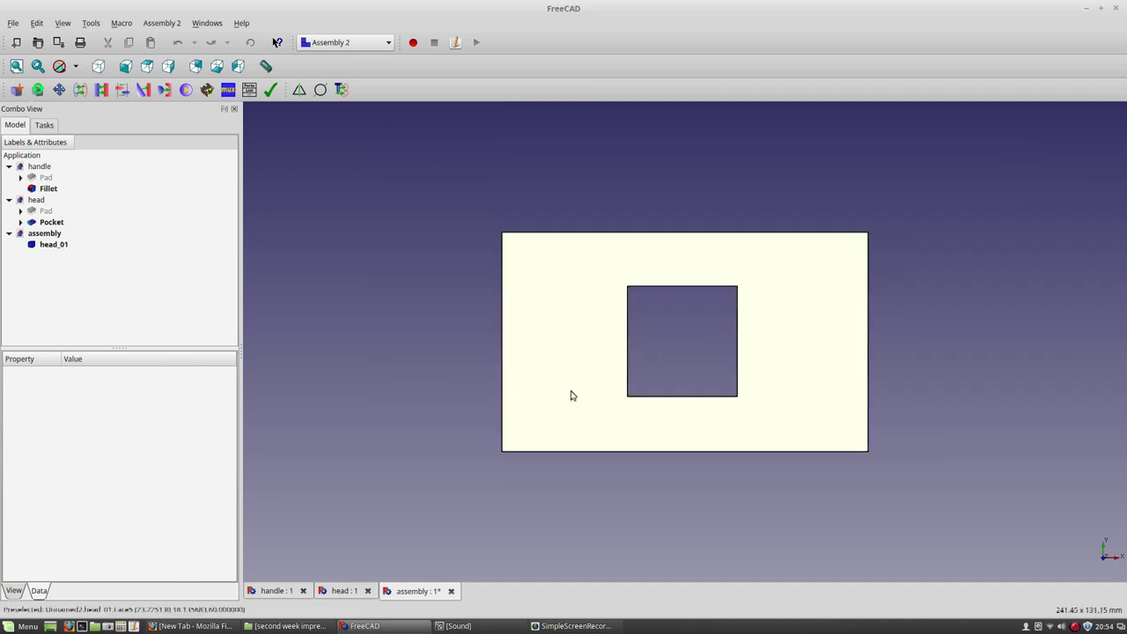
pyautogui.moveTo(778, 344); pyautogui.dragTo(849, 216, button='middle')
pyautogui.scroll(-5, 824, 309)
pyautogui.scroll(4, 714, 452)
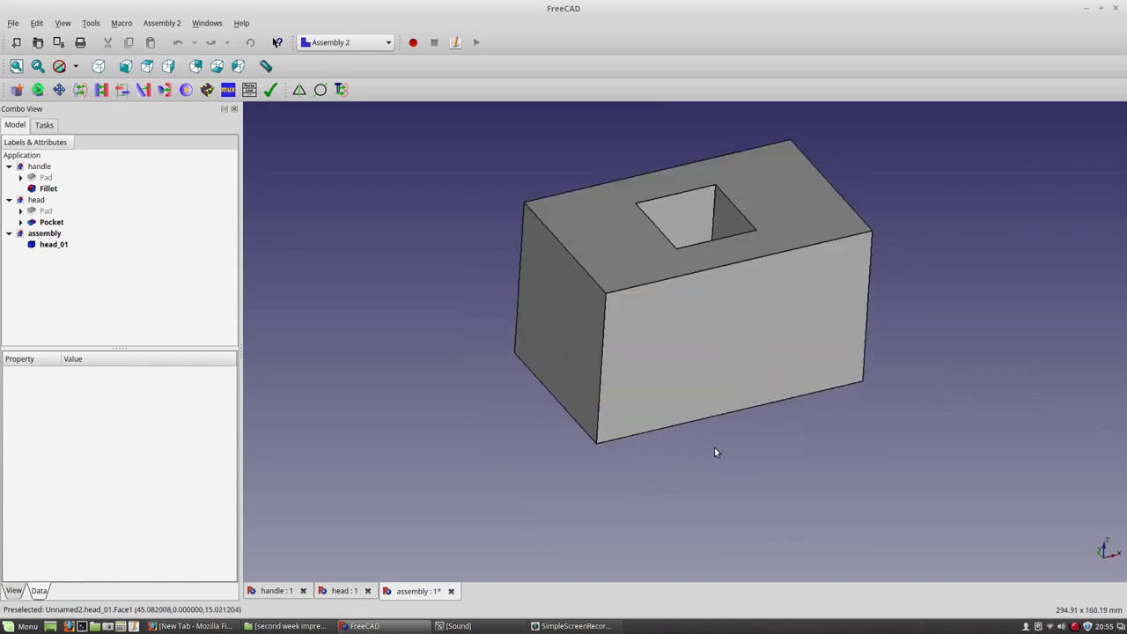
pyautogui.scroll(-1, 508, 501)
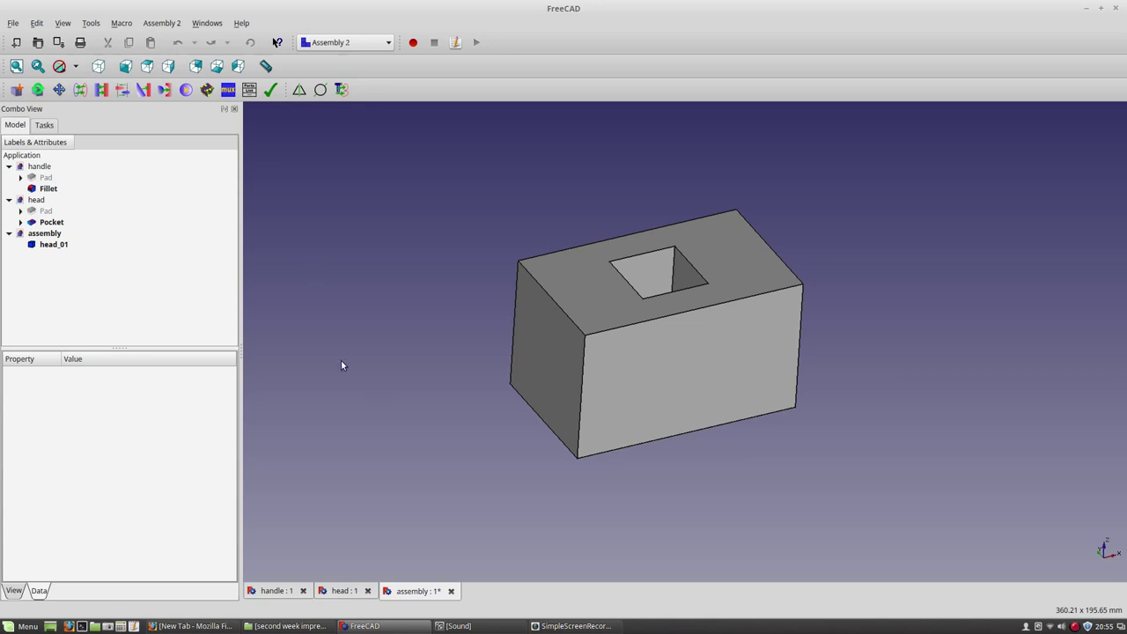
# Import handle.fcstd and place handle_01 in the 3D view beside the head.
pyautogui.click(37, 89)
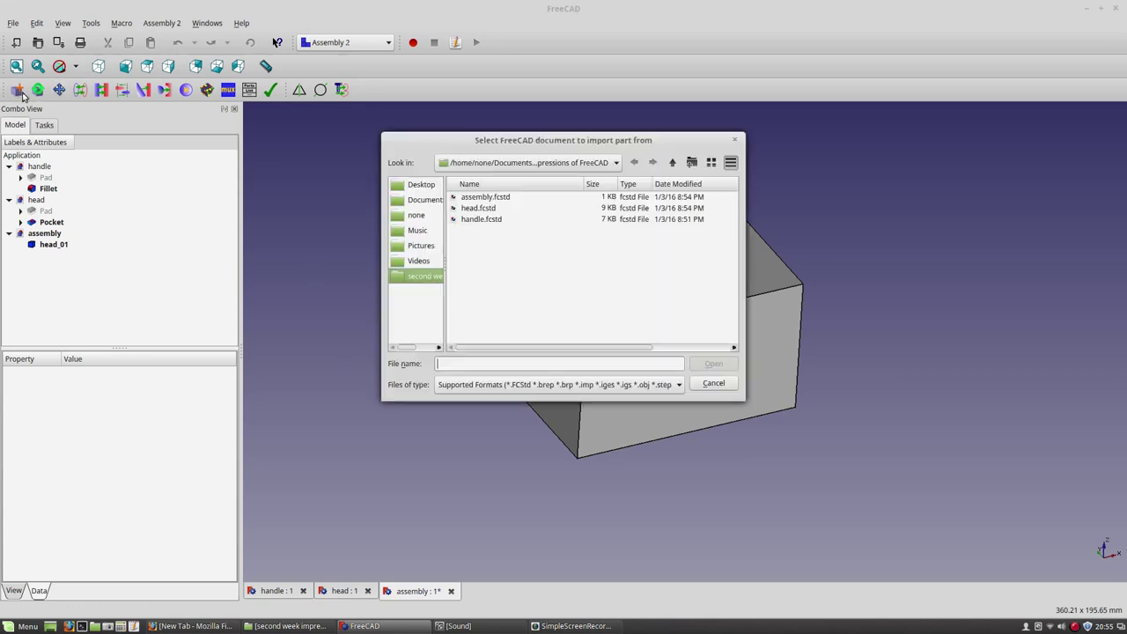
pyautogui.click(485, 219)
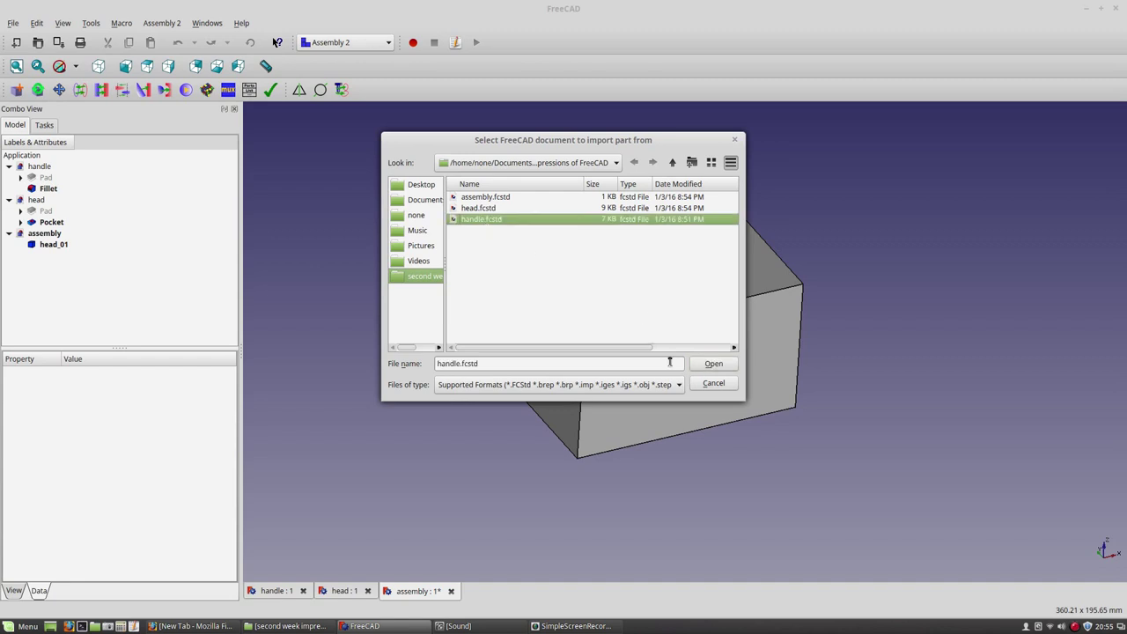
pyautogui.click(713, 364)
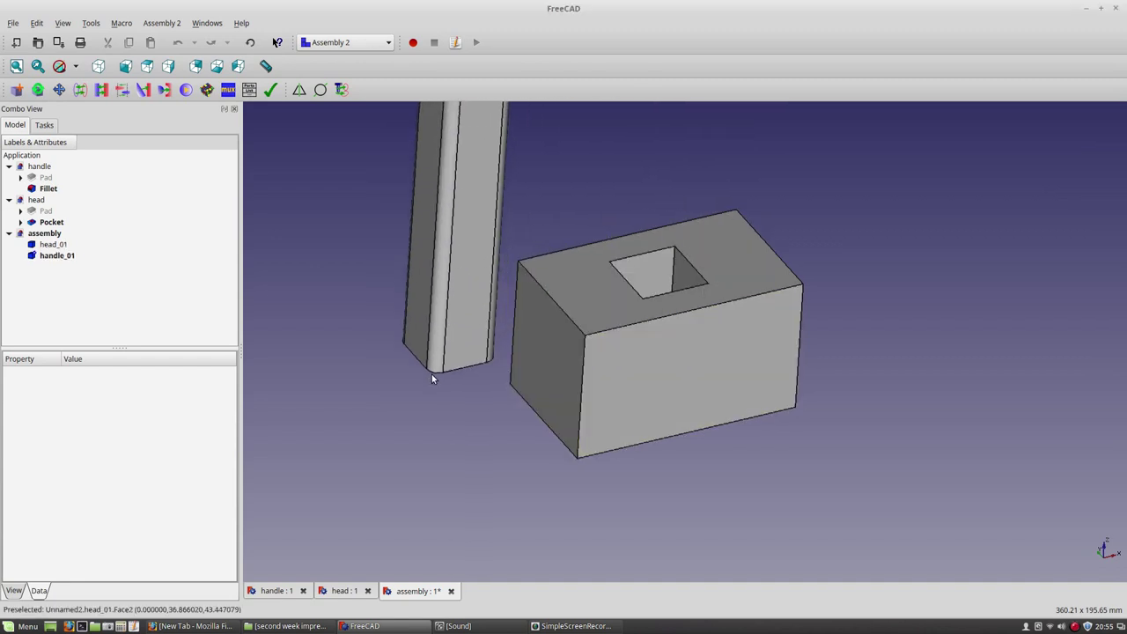
pyautogui.scroll(-3, 432, 376)
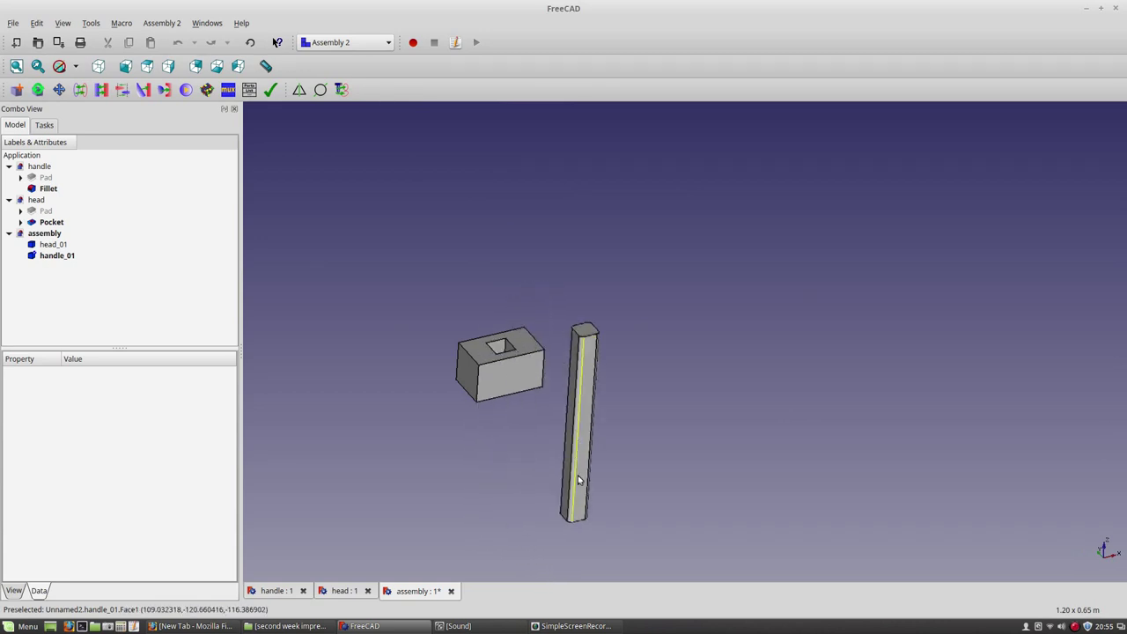
pyautogui.click(574, 528)
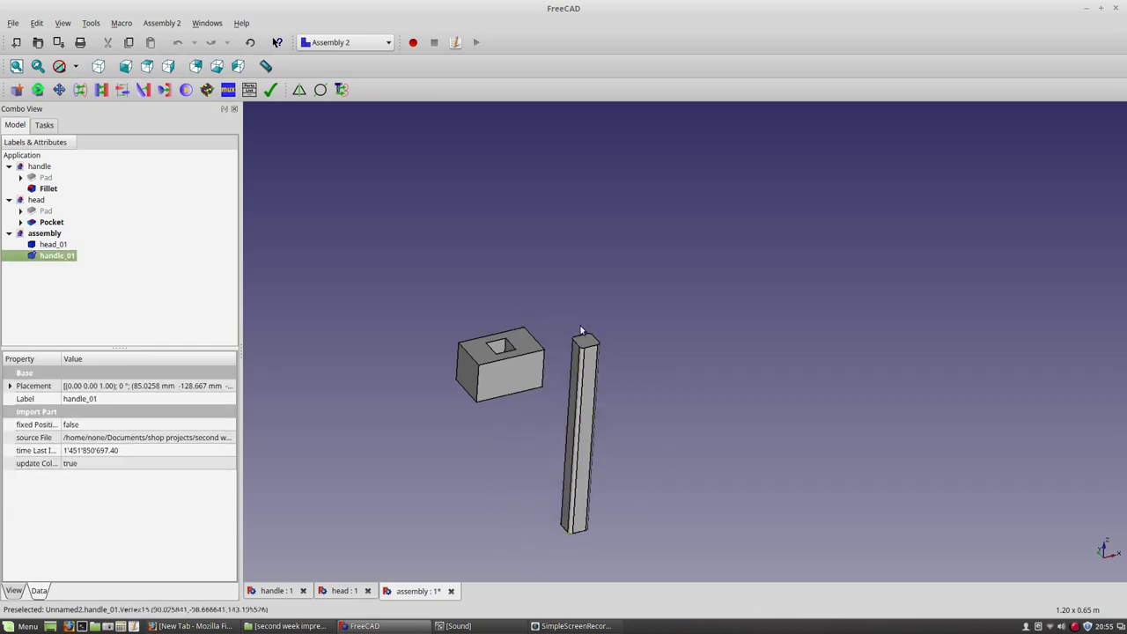
pyautogui.scroll(2, 577, 331)
pyautogui.scroll(-1, 491, 324)
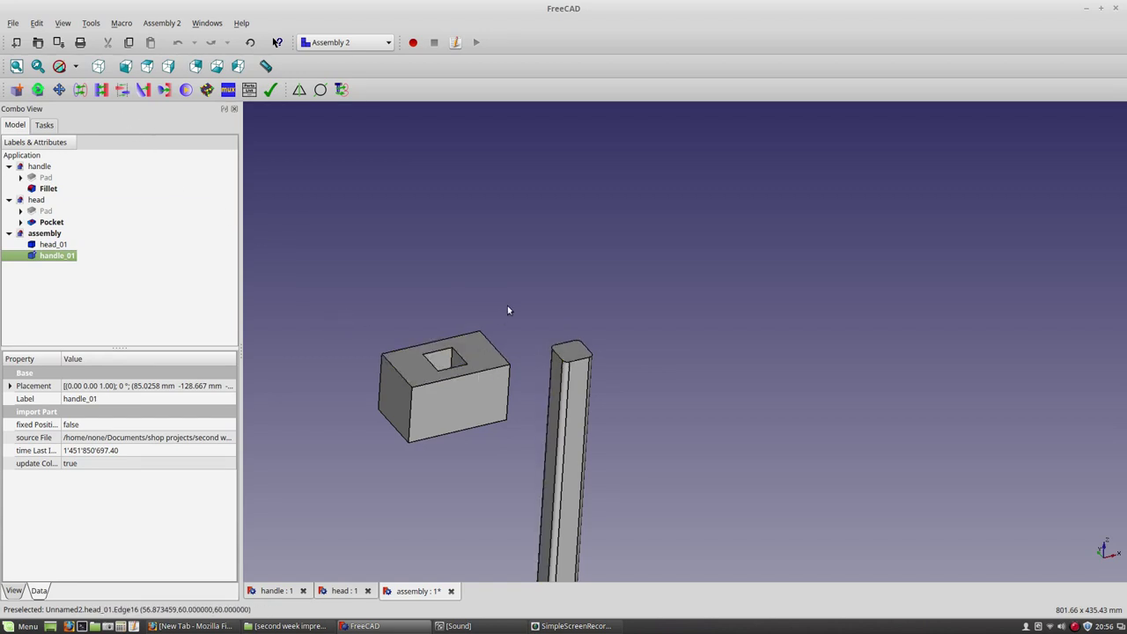
pyautogui.scroll(1, 409, 440)
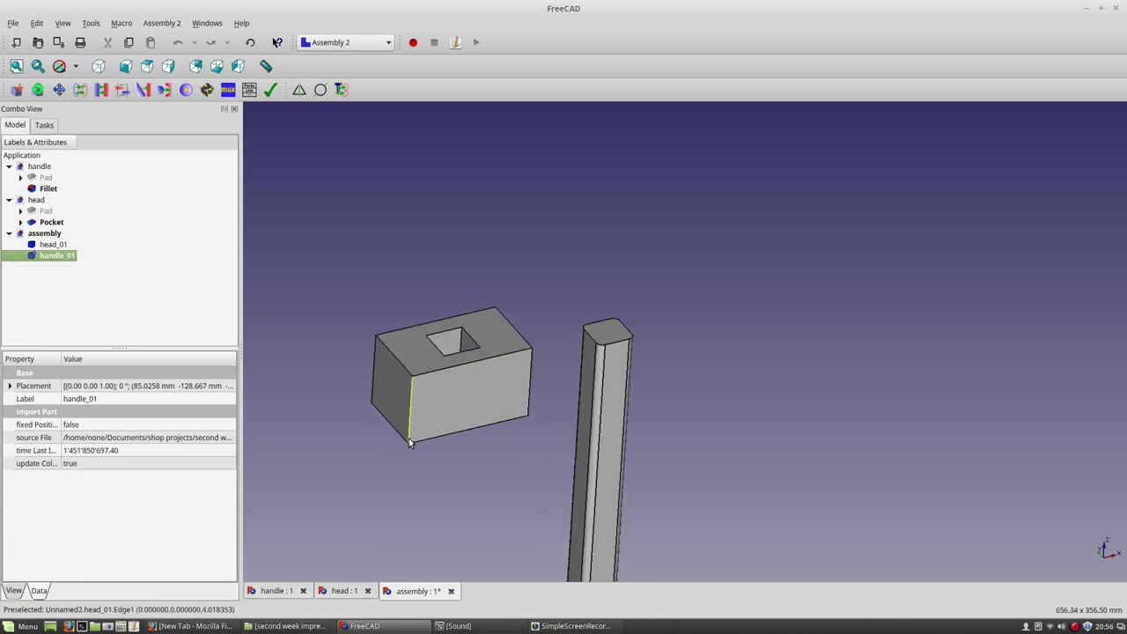
# Add a plane constraint aligning the handle's top face with the head's top face.
pyautogui.click(101, 90)
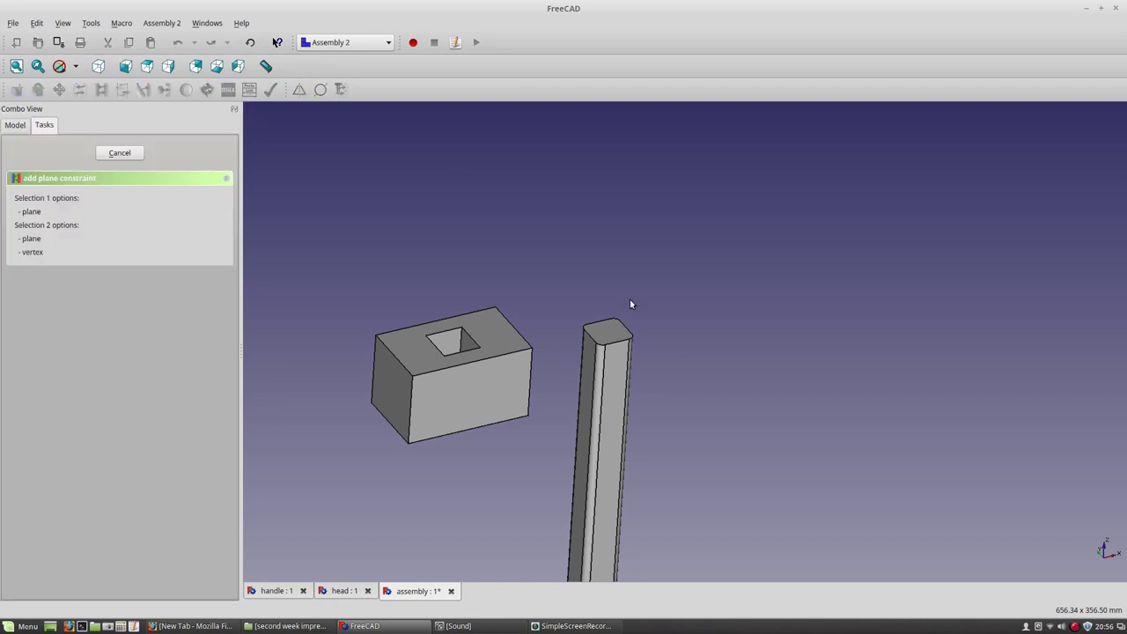
pyautogui.click(609, 329)
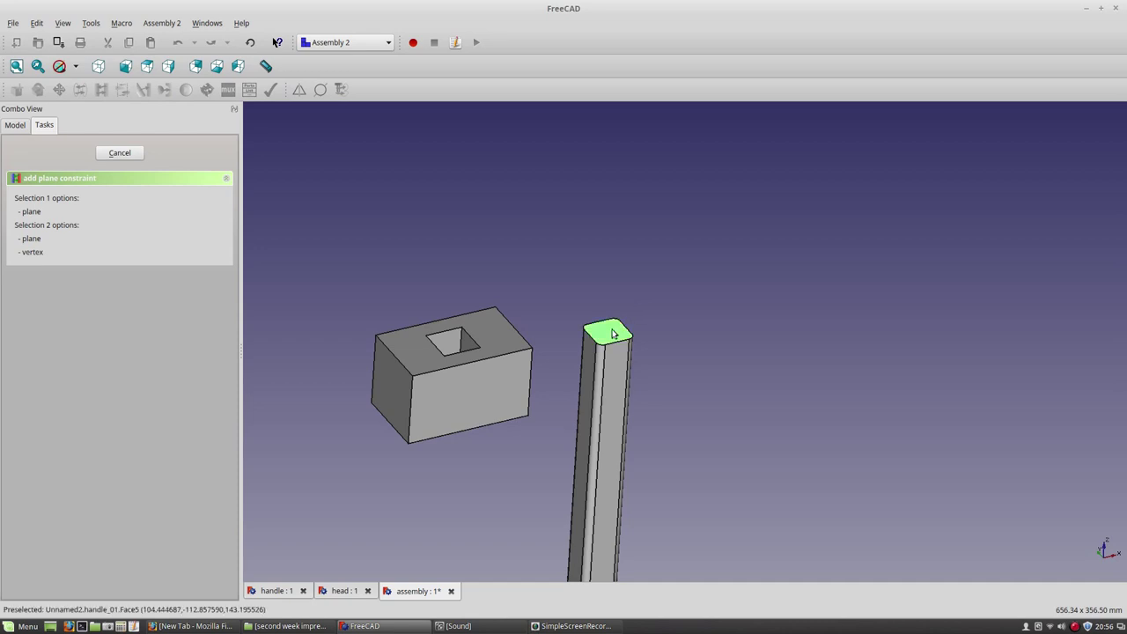
pyautogui.click(502, 341)
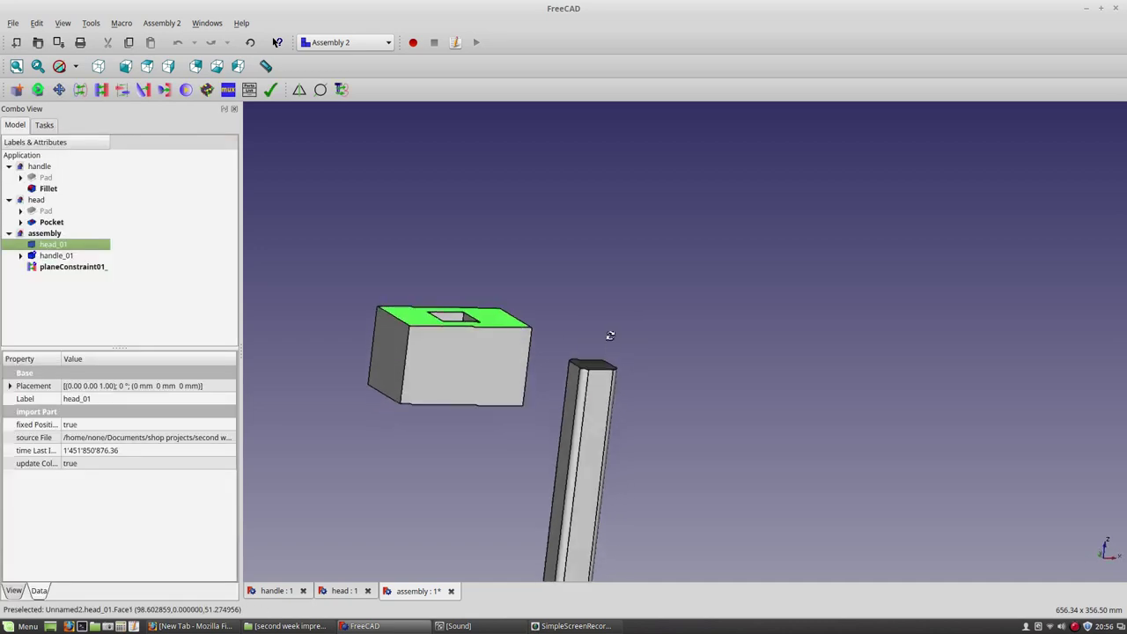
pyautogui.moveTo(610, 332); pyautogui.dragTo(598, 385, button='middle')
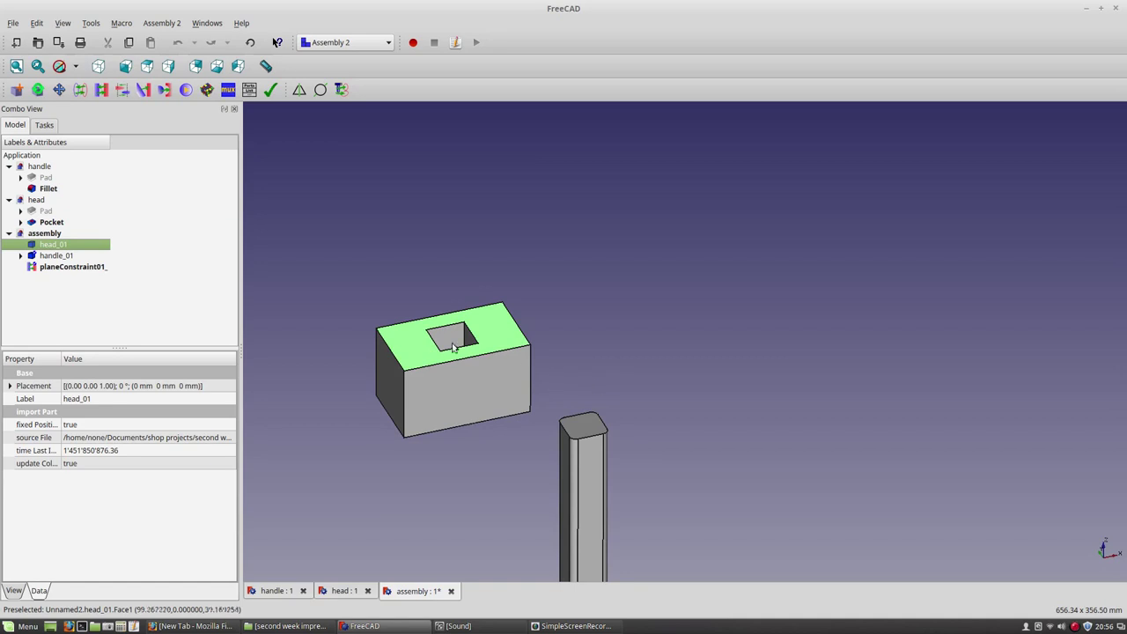
# Constrain the handle's side face to an inner face of the square pocket, with the direction flipped.
pyautogui.click(101, 89)
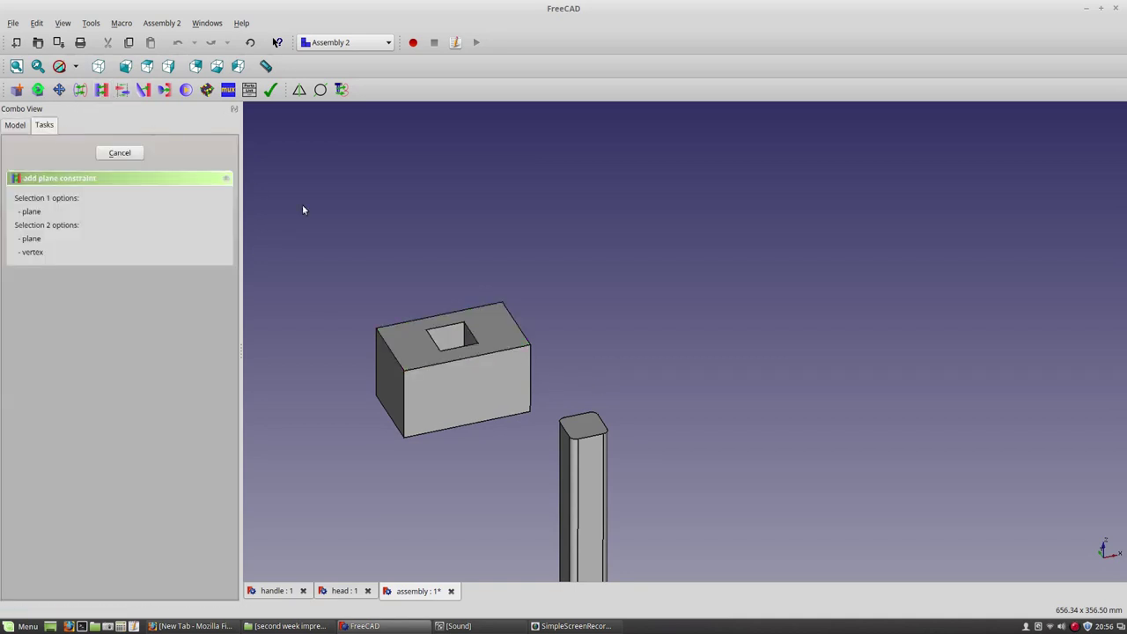
pyautogui.click(457, 341)
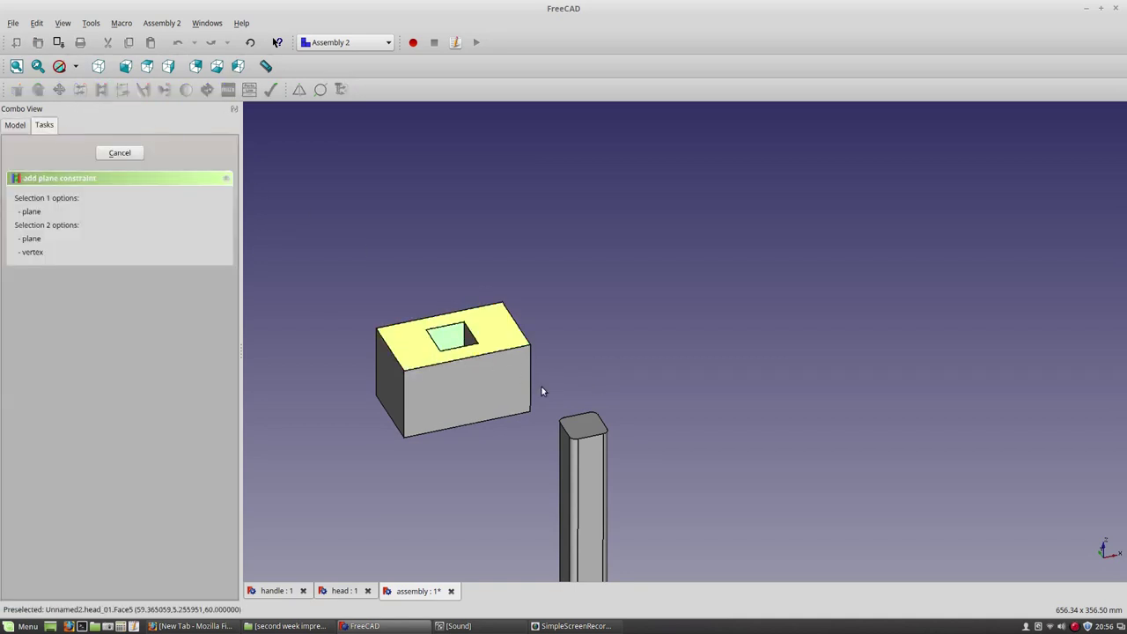
pyautogui.click(591, 451)
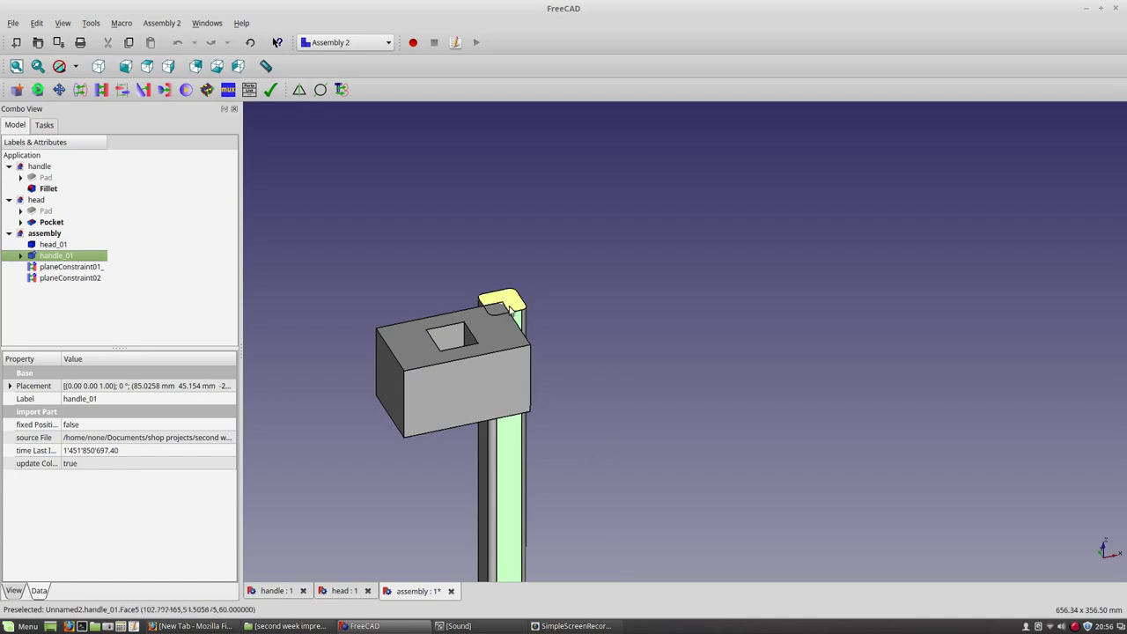
pyautogui.moveTo(510, 309); pyautogui.dragTo(528, 352, button='middle')
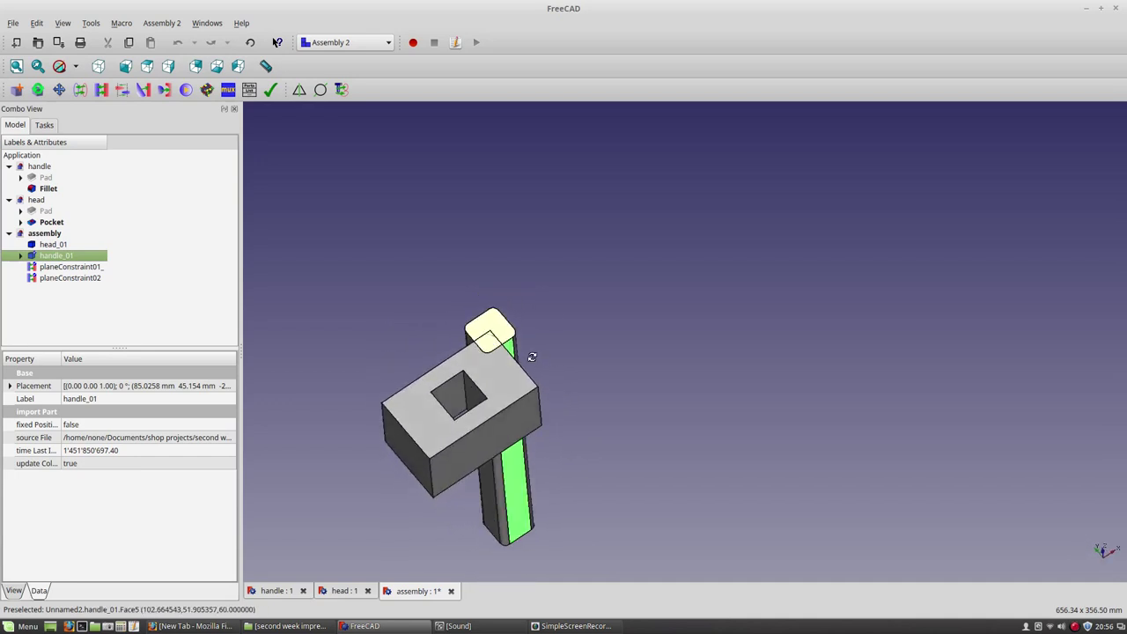
pyautogui.click(301, 91)
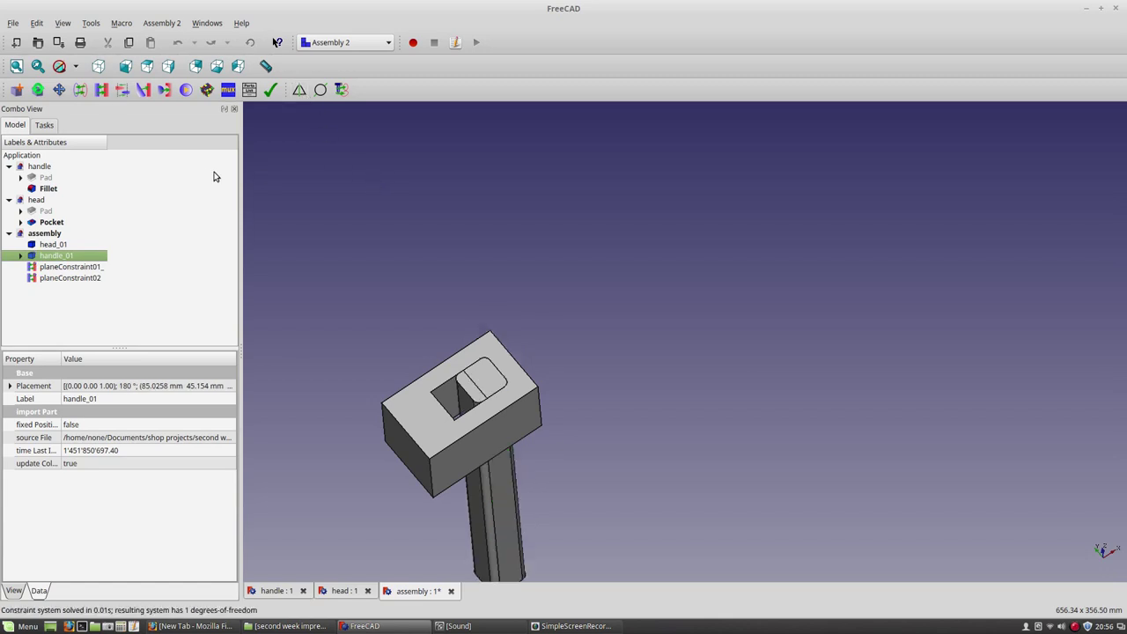
# Add a third plane constraint to another head face, then show the mallet in isometric view.
pyautogui.click(103, 90)
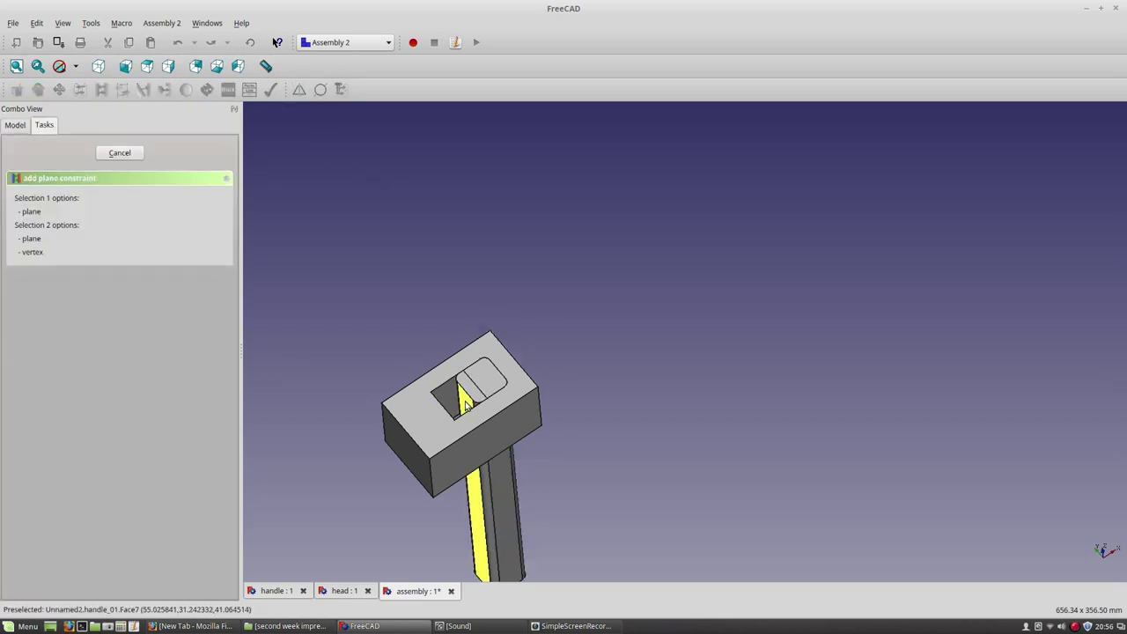
pyautogui.moveTo(467, 405); pyautogui.dragTo(496, 434, button='middle')
pyautogui.click(496, 435)
pyautogui.moveTo(563, 372); pyautogui.dragTo(639, 289, button='middle')
pyautogui.press('0')
pyautogui.scroll(1, 649, 166)
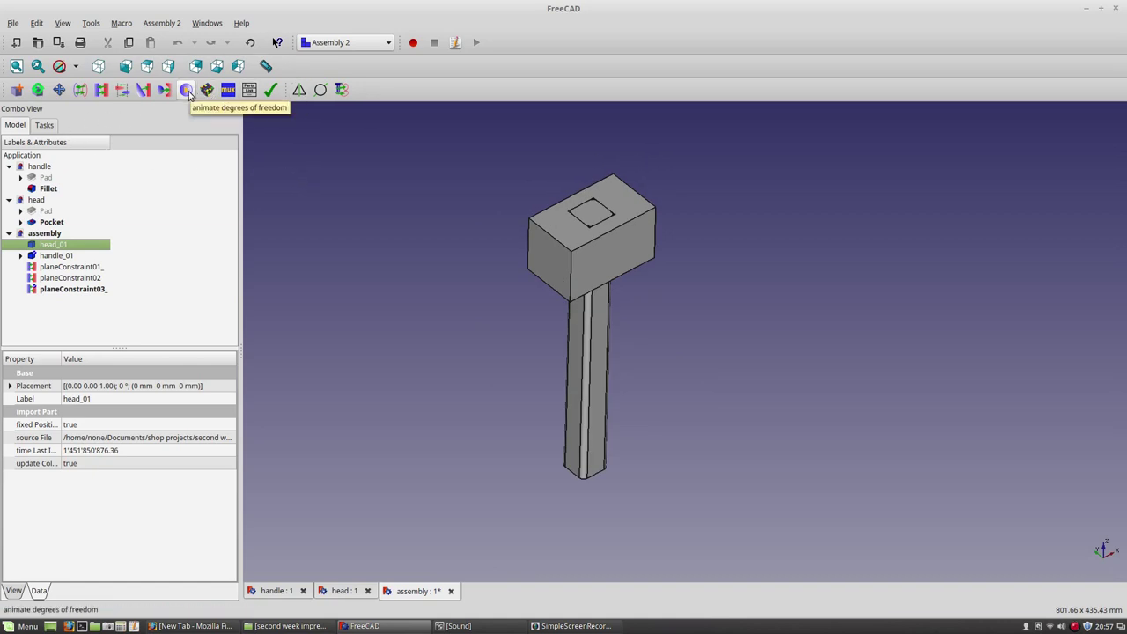
# Check the assembly's degrees of freedom, then delete planeConstraint01.
pyautogui.scroll(-2, 496, 369)
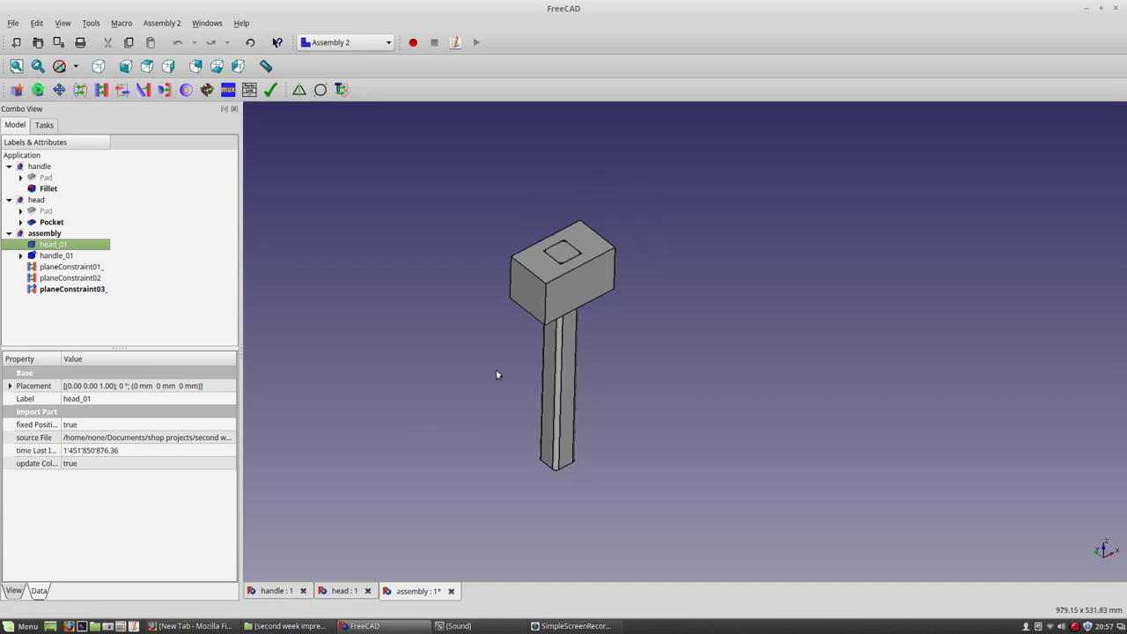
pyautogui.click(187, 91)
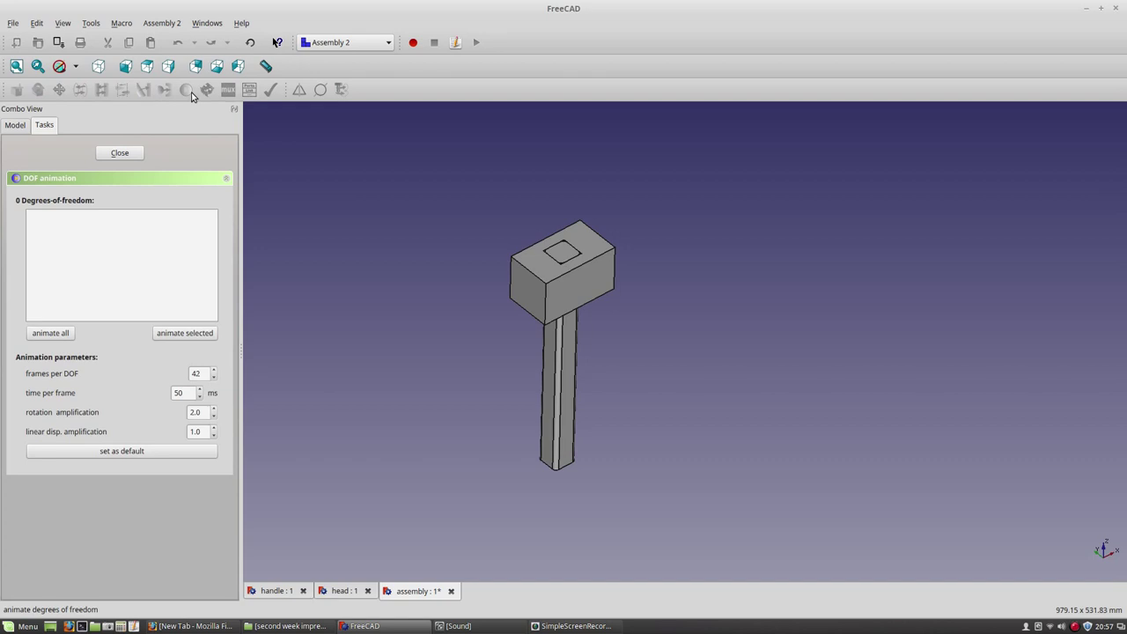
pyautogui.click(128, 154)
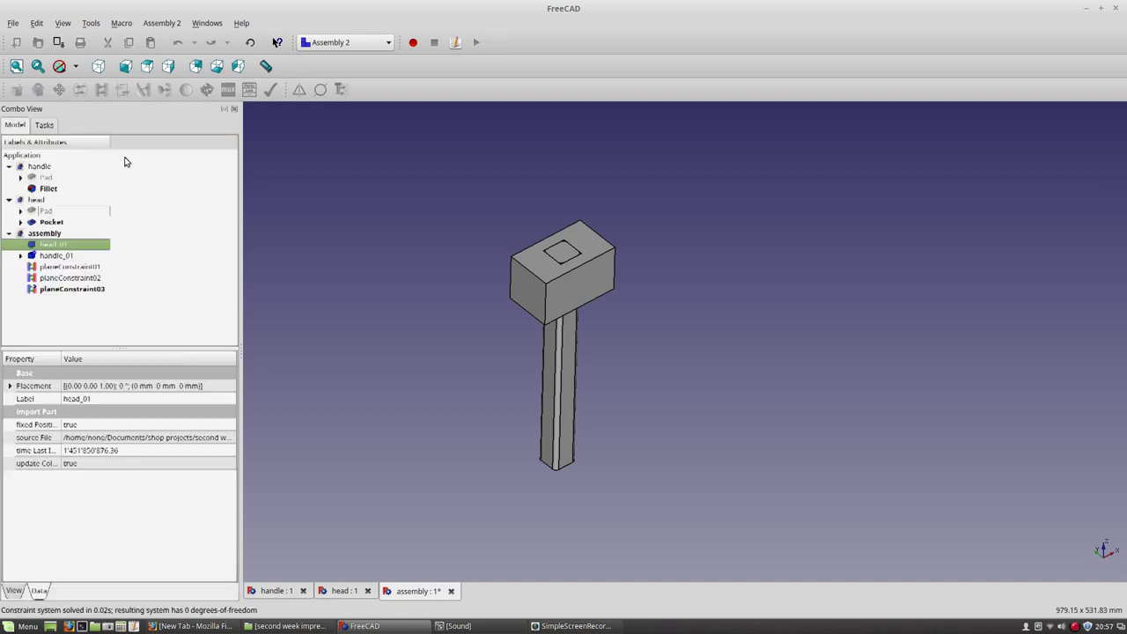
pyautogui.click(68, 292)
pyautogui.rightClick(71, 267)
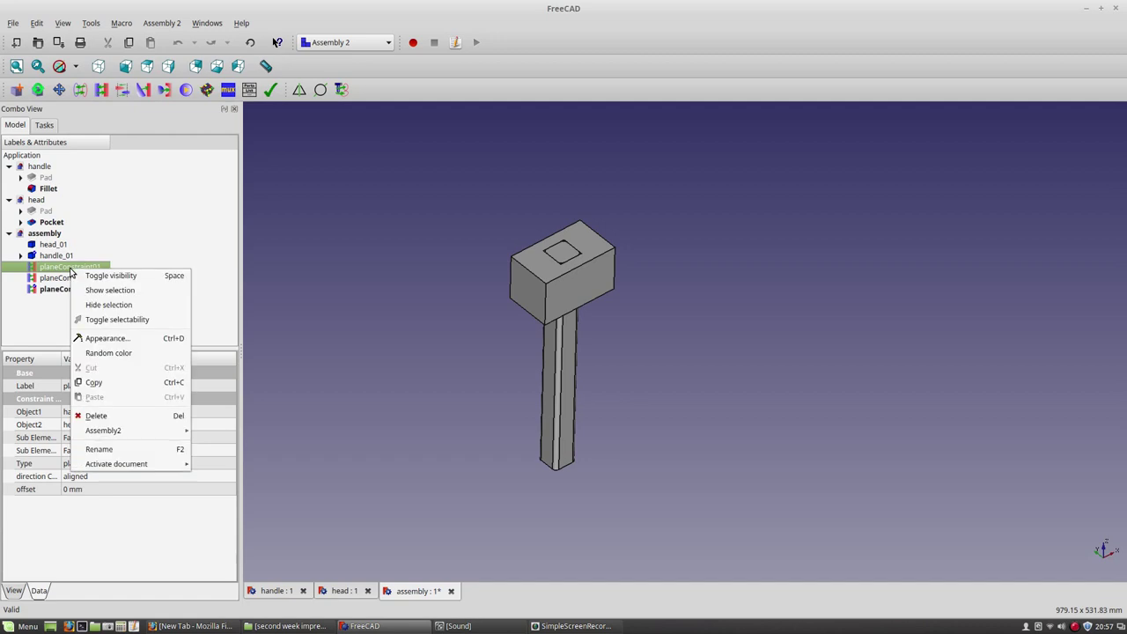
pyautogui.click(120, 416)
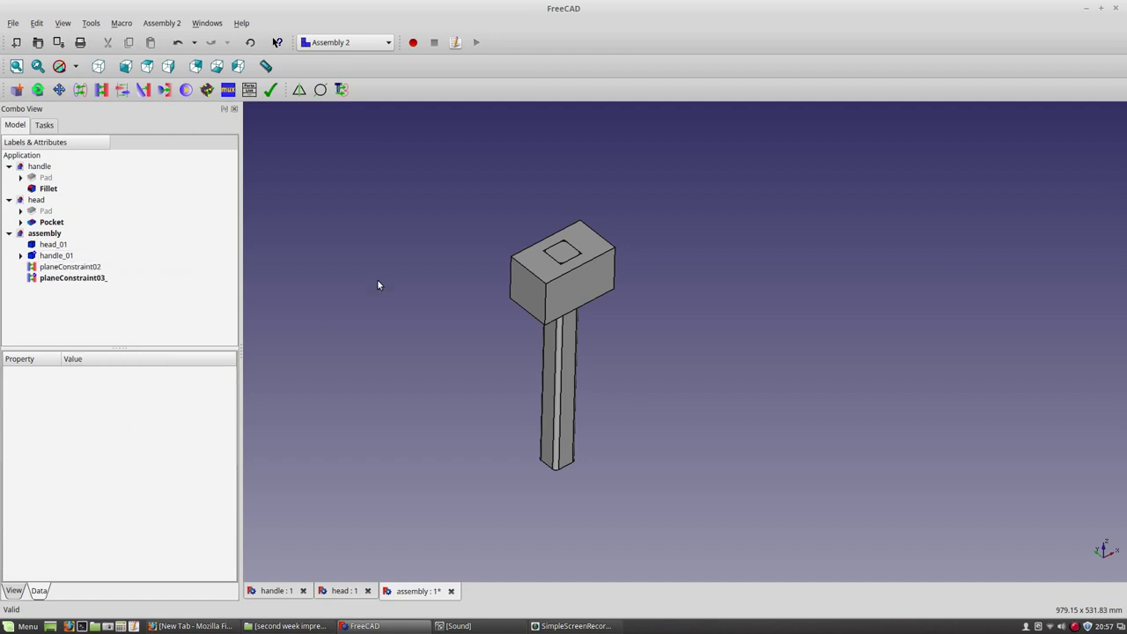
# Animate all remaining degrees of freedom to see the handle slide in the pocket, then close the check.
pyautogui.click(190, 93)
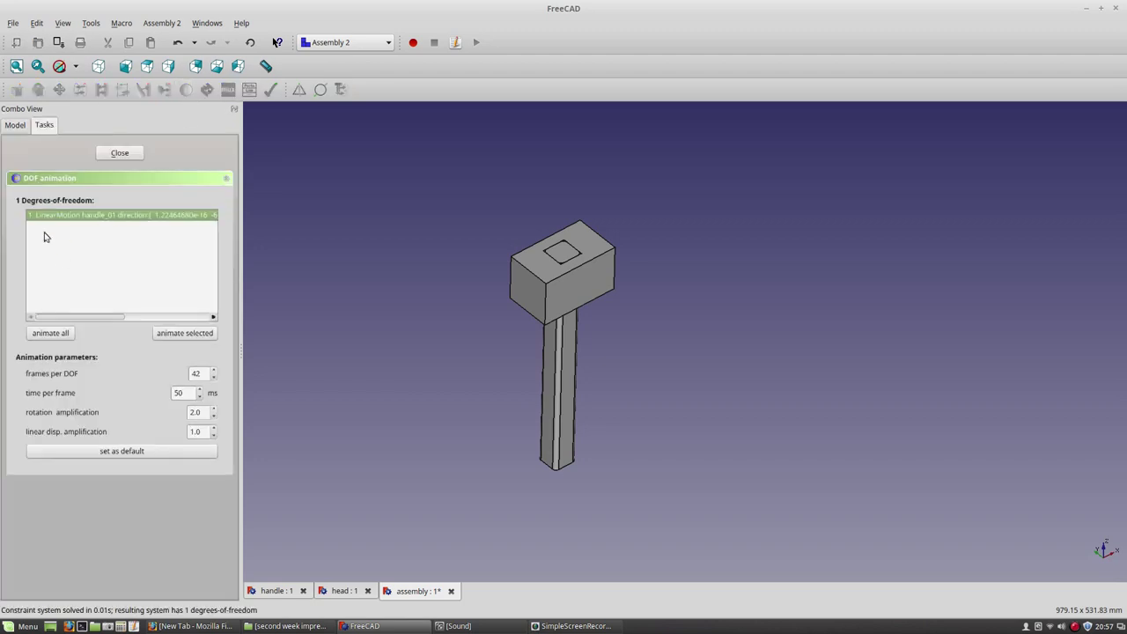
pyautogui.click(62, 336)
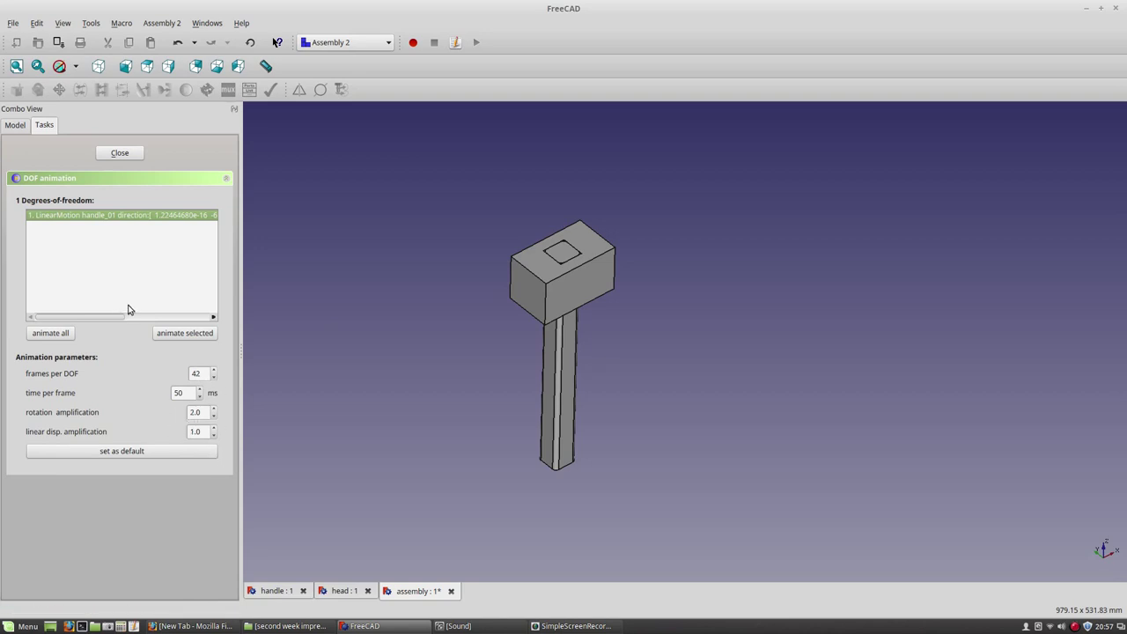
pyautogui.click(121, 153)
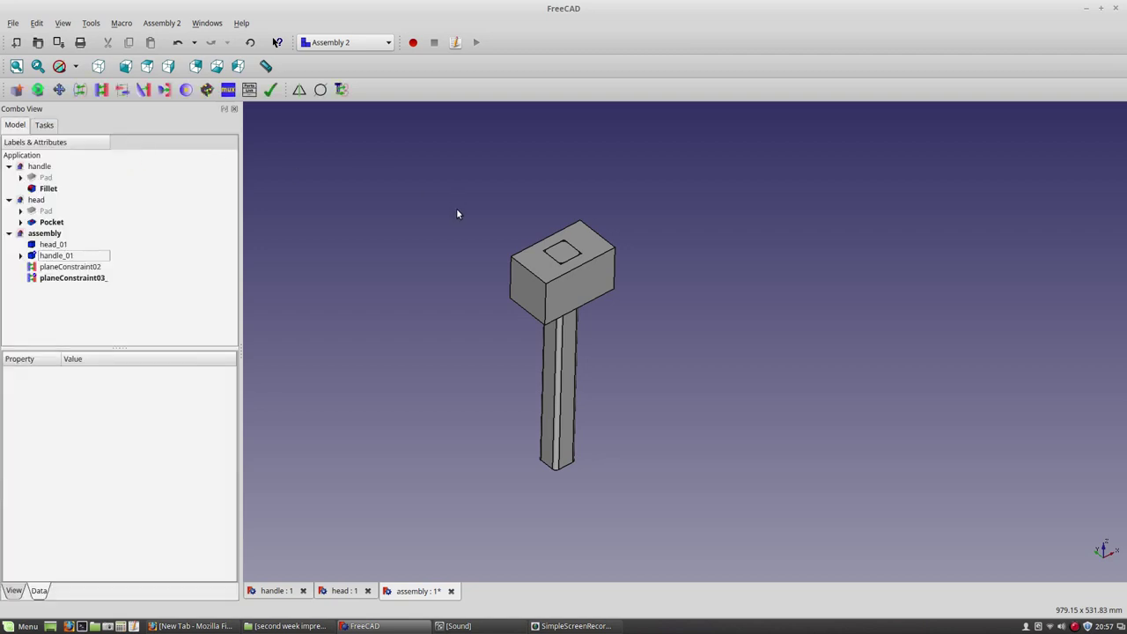
pyautogui.press('0')
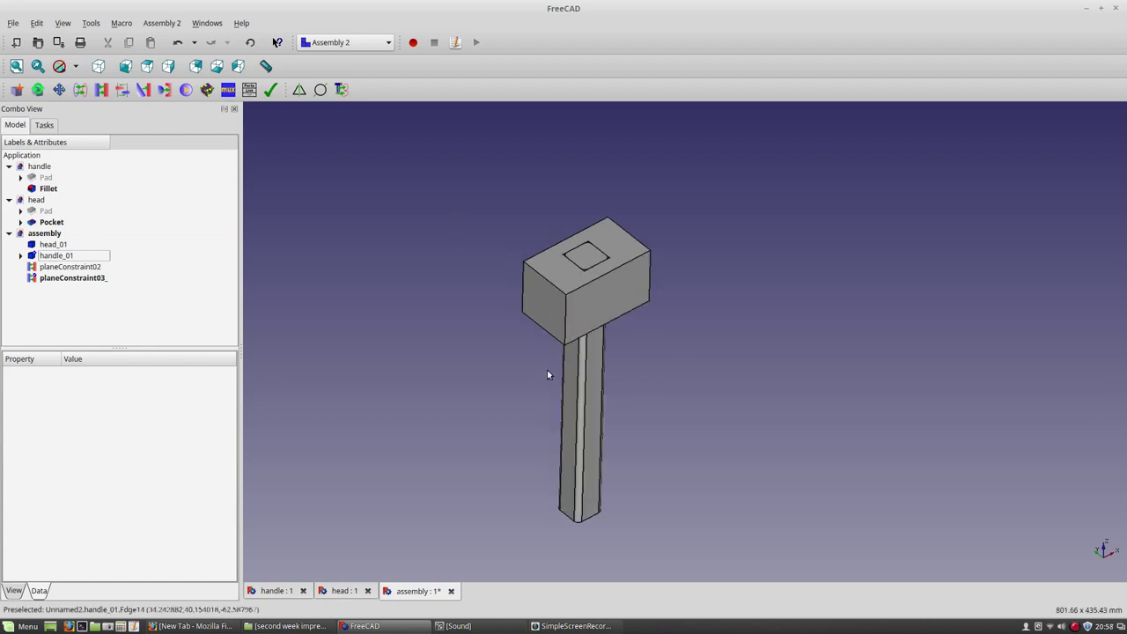
pyautogui.scroll(-1, 537, 378)
pyautogui.moveTo(600, 309); pyautogui.dragTo(515, 371, button='middle')
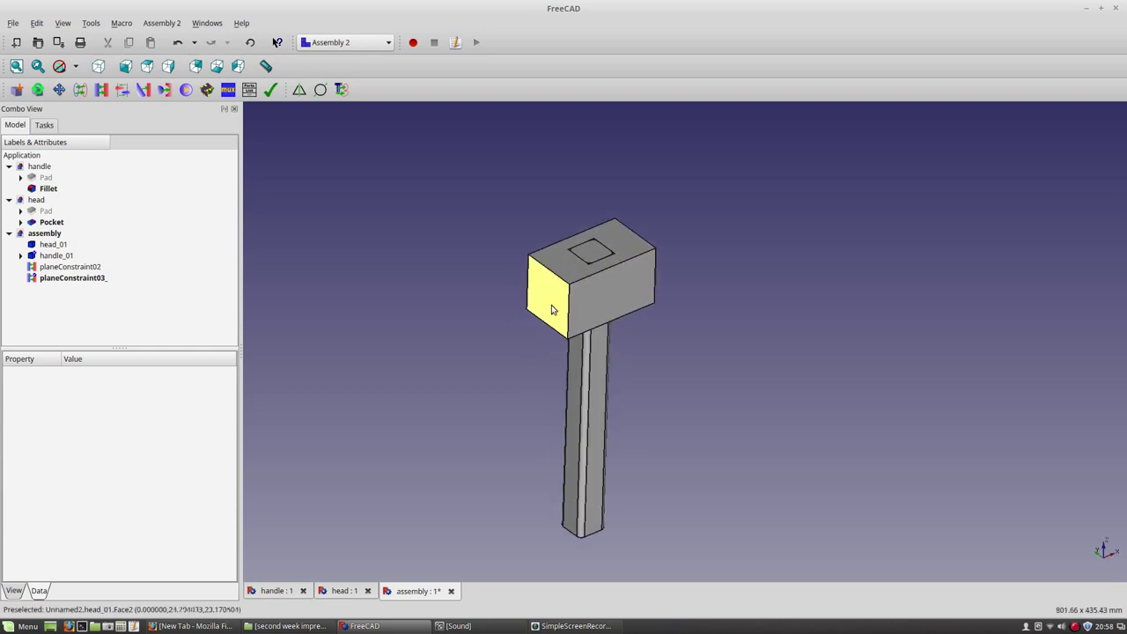